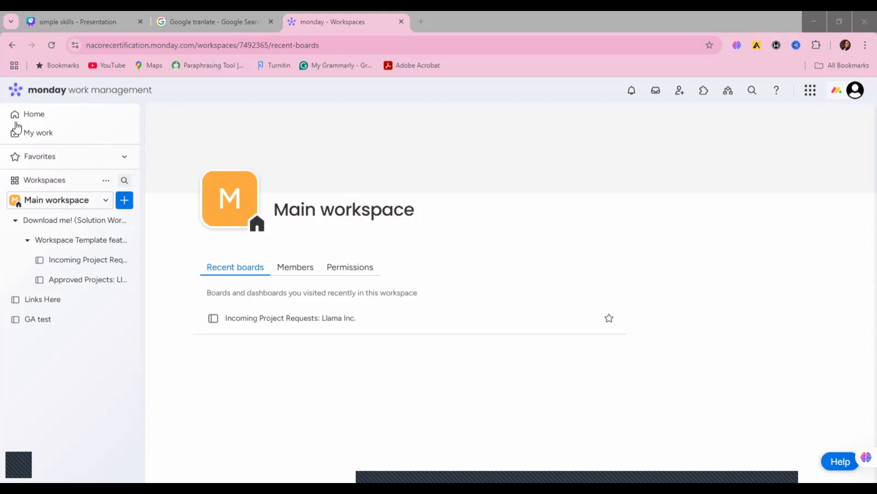
# Step: Open the Home page, look over its sections, and dismiss the Complete Your Profile card
pyautogui.click(17, 114)
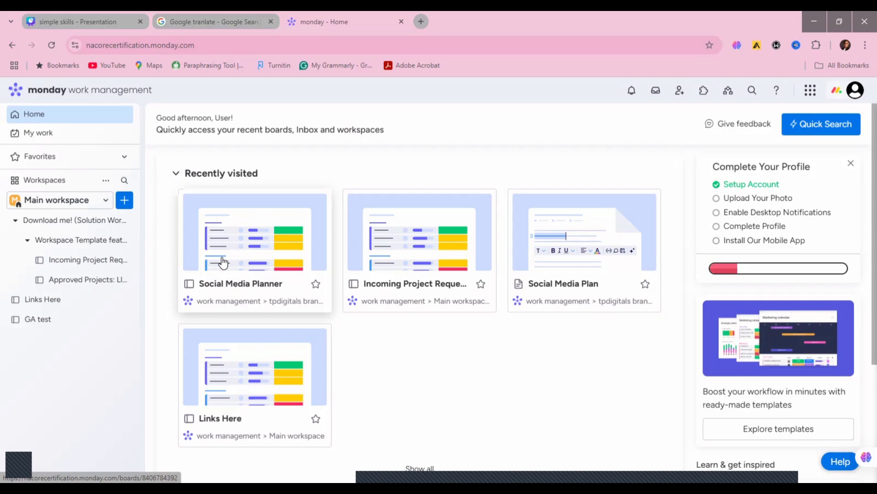
pyautogui.scroll(-4, 862, 298)
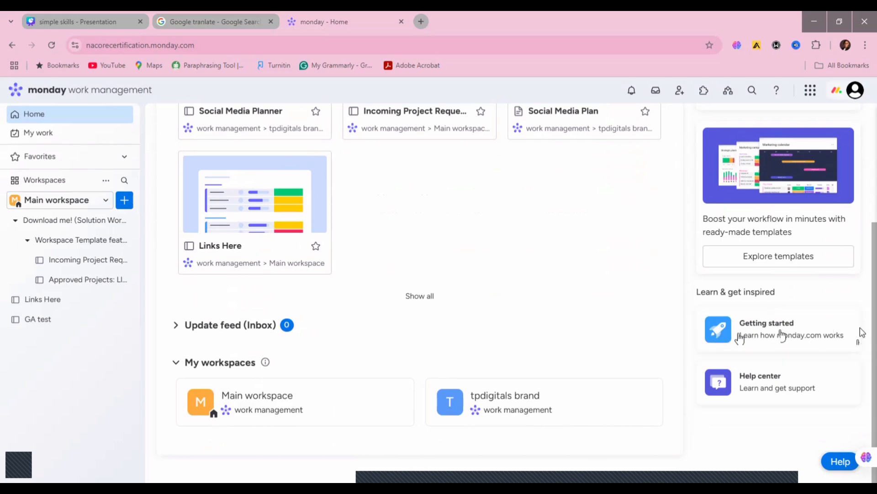
pyautogui.scroll(4, 861, 274)
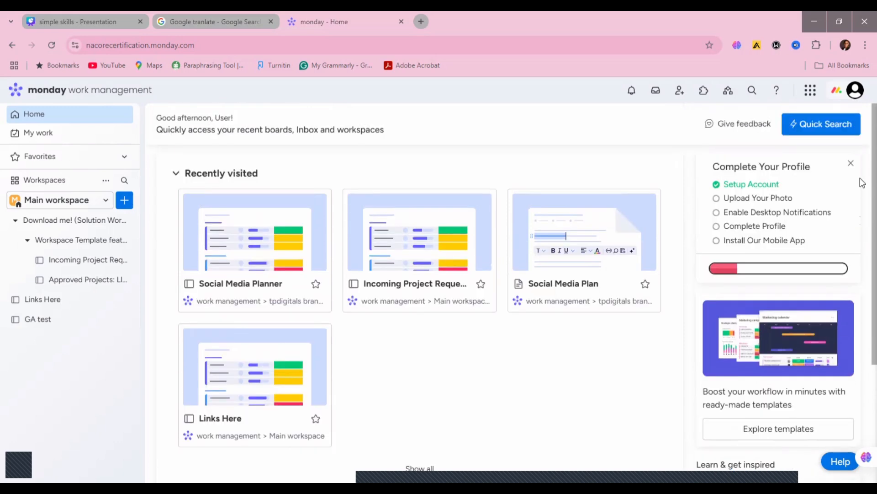
pyautogui.click(851, 164)
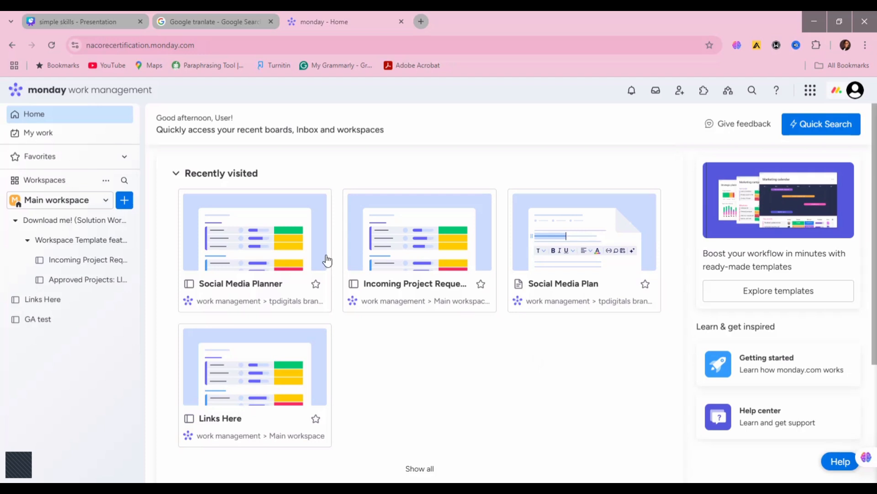
# Step: View the My Work page and the Favorites list, then return to Home with Favorites collapsed
pyautogui.click(43, 136)
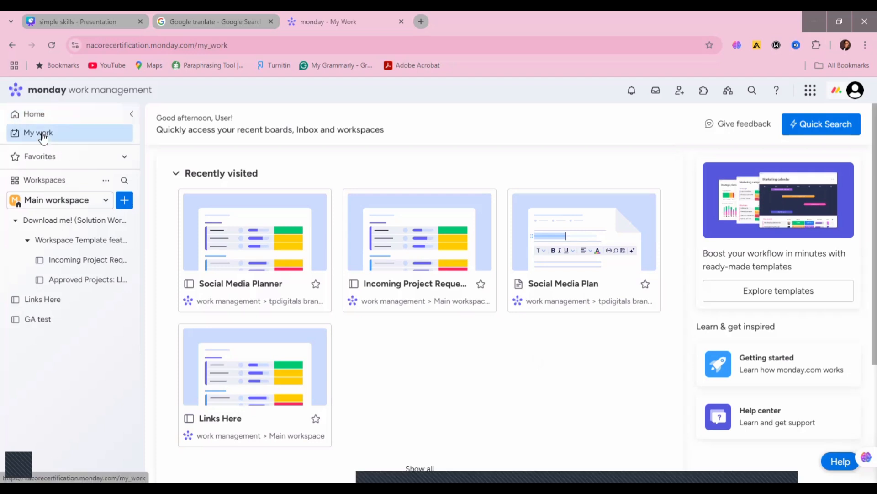
pyautogui.click(51, 158)
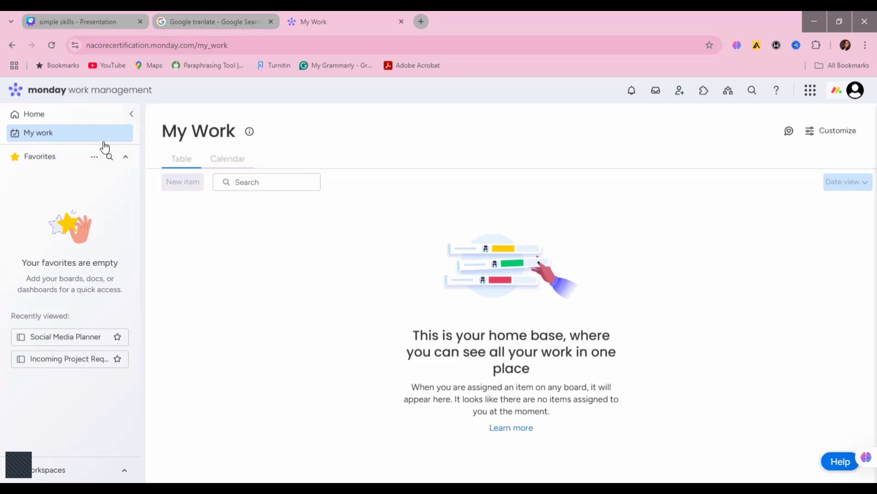
pyautogui.click(23, 118)
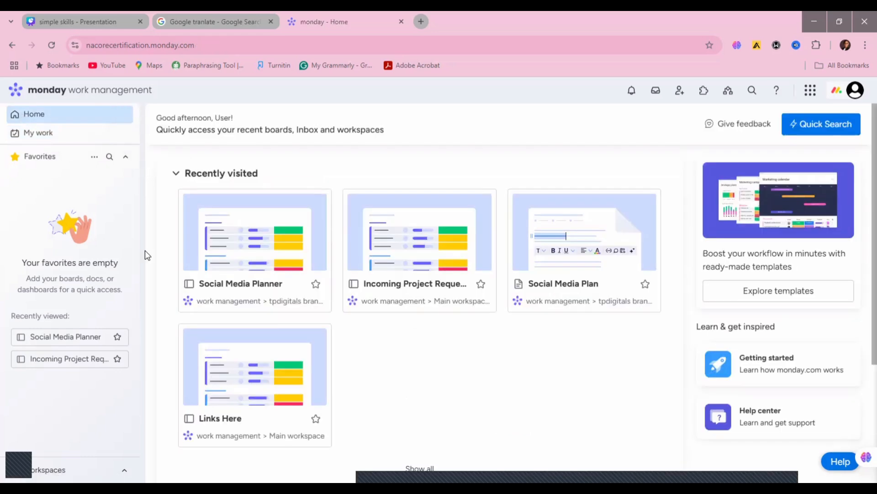
pyautogui.click(126, 157)
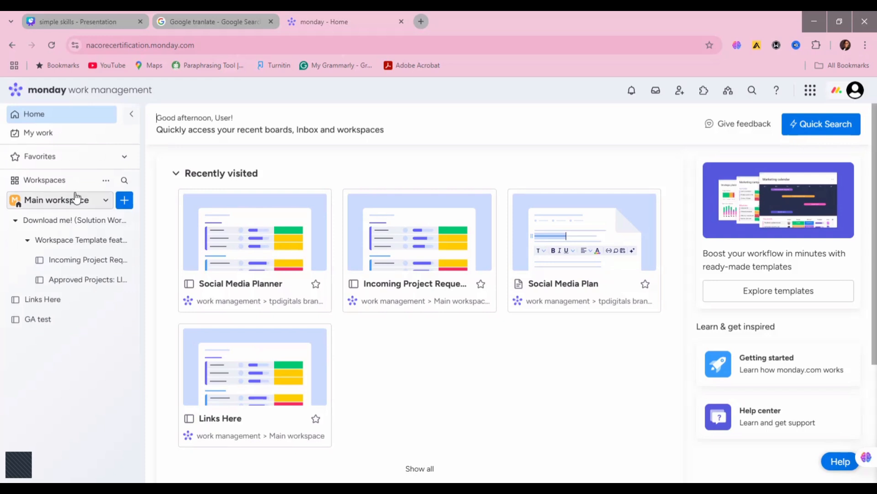
# Step: Switch to the tpdigitals brand workspace and open its Social Media Planner board
pyautogui.click(105, 202)
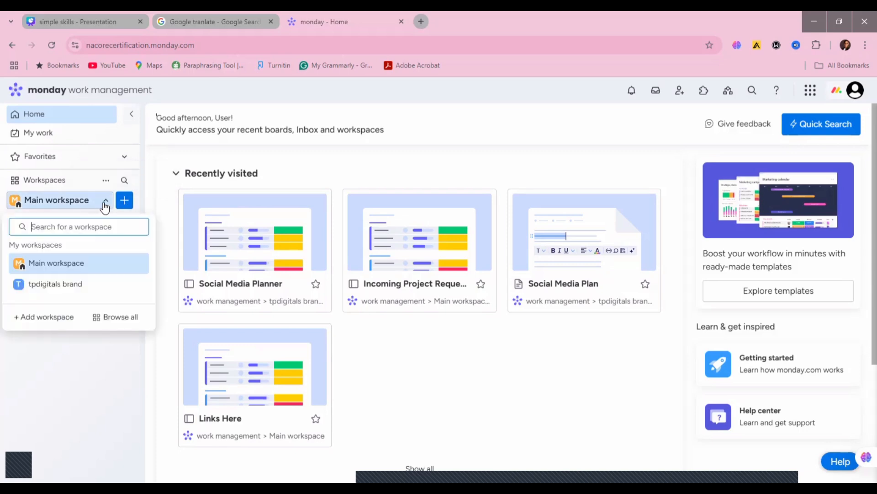
pyautogui.click(60, 283)
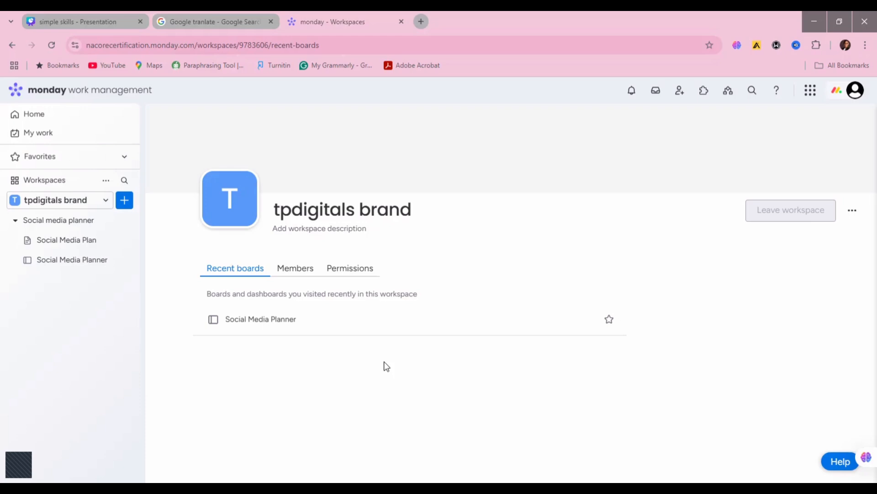
pyautogui.click(289, 320)
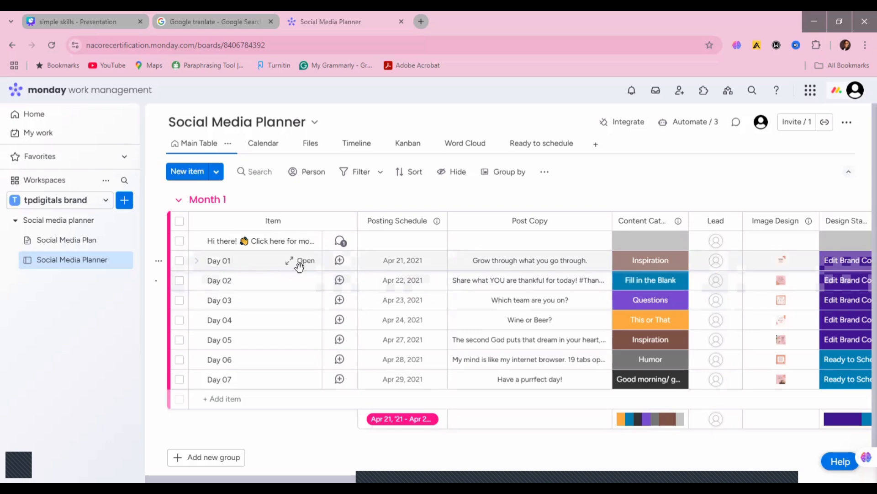
# Step: Examine the Day 01 item's updates, files, activity log and members, and close its details
pyautogui.click(244, 241)
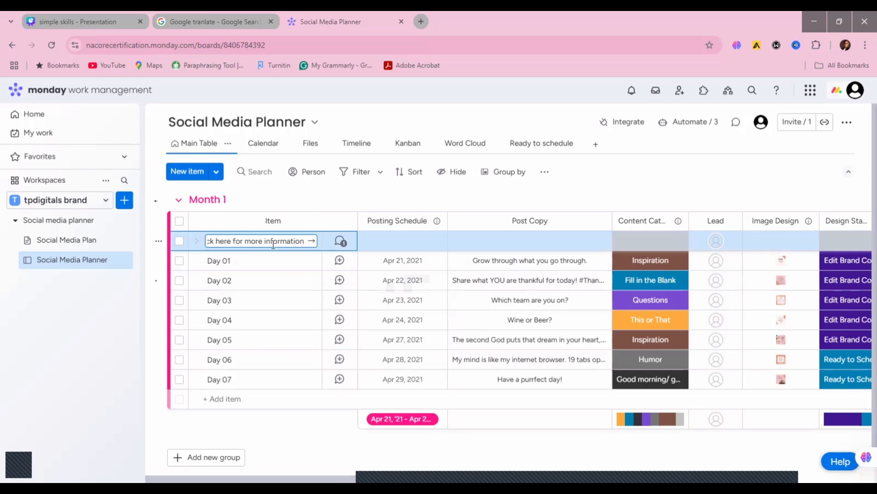
pyautogui.click(269, 260)
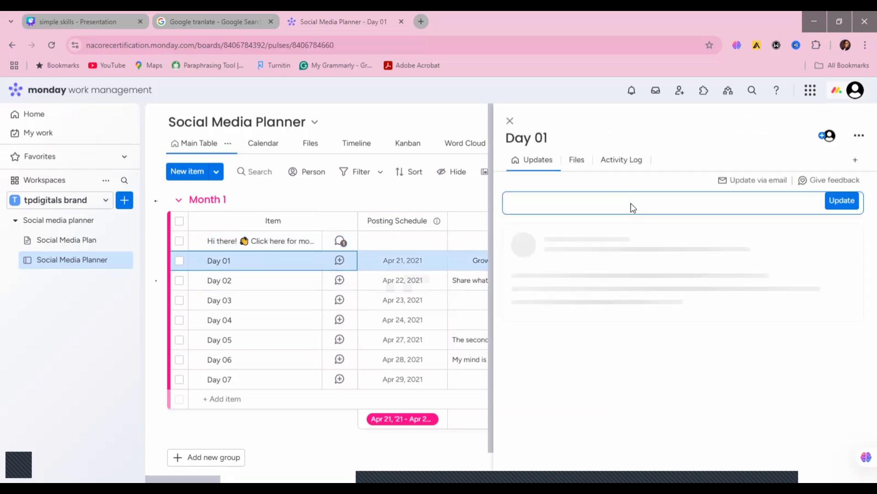
pyautogui.click(631, 204)
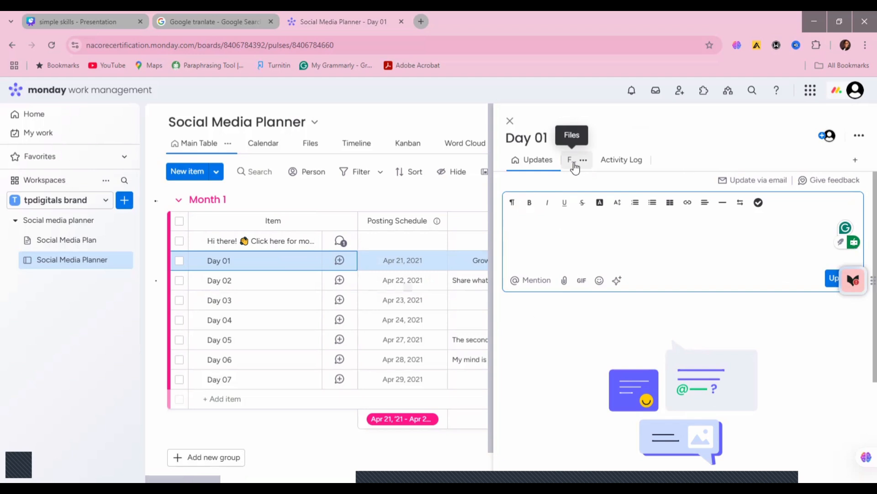
pyautogui.click(574, 166)
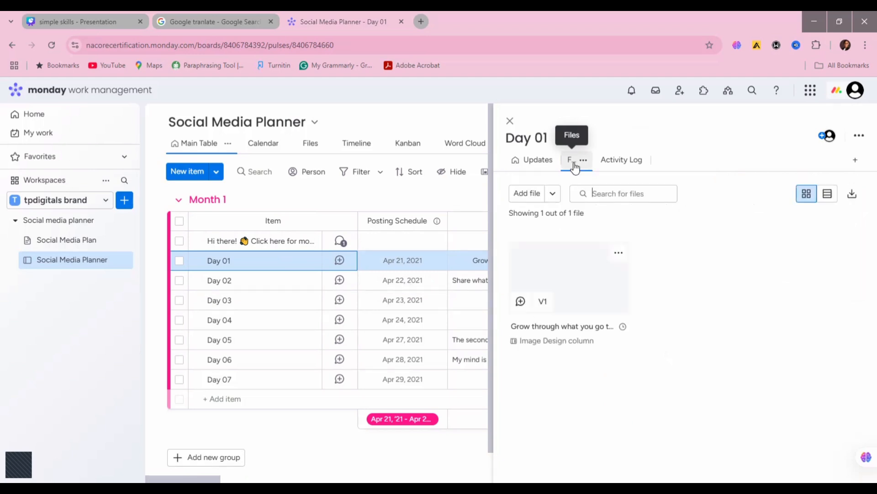
pyautogui.click(612, 173)
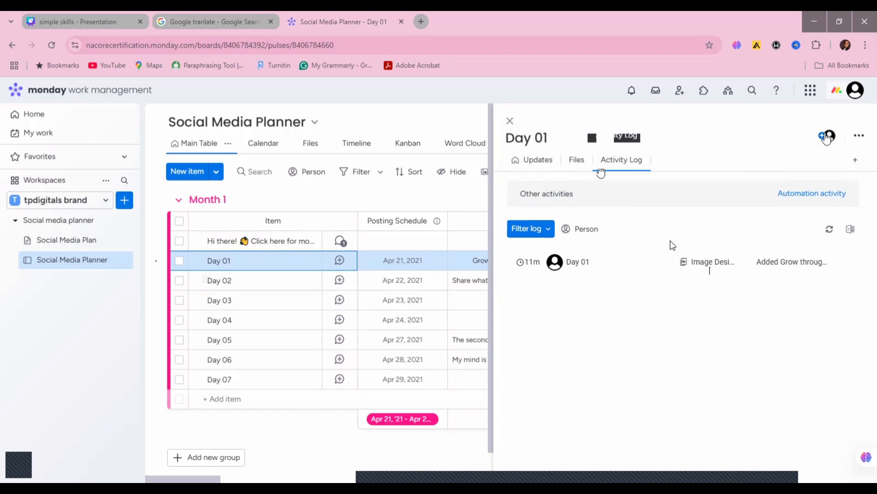
pyautogui.click(825, 136)
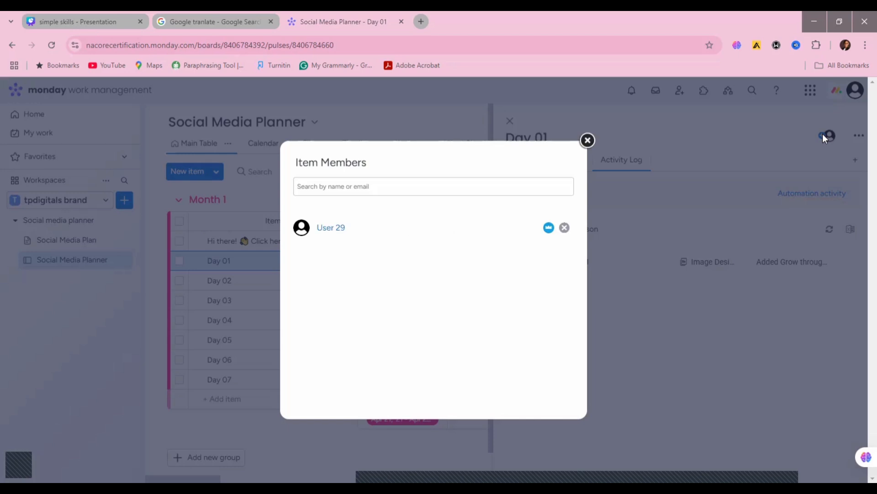
pyautogui.click(588, 143)
pyautogui.click(510, 121)
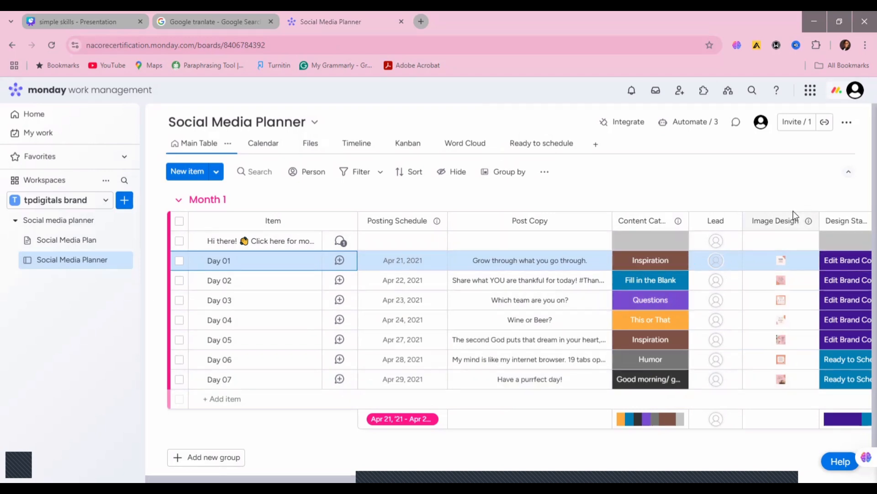
pyautogui.click(123, 201)
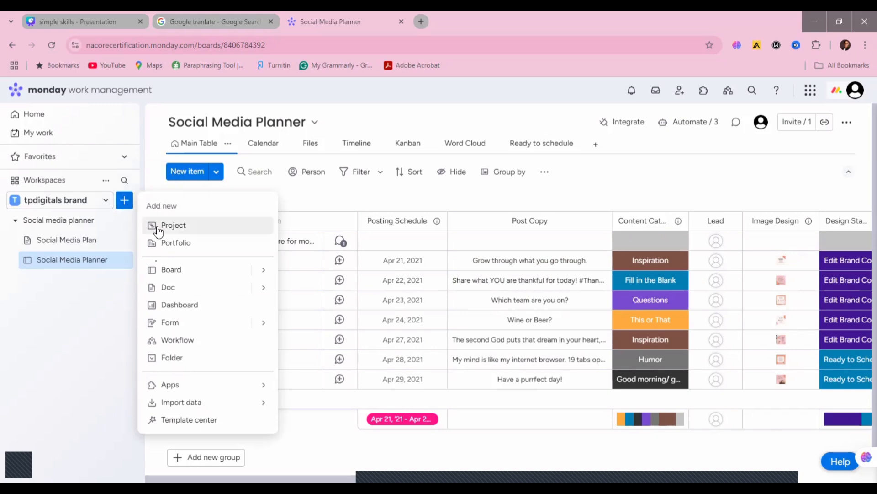
pyautogui.click(91, 309)
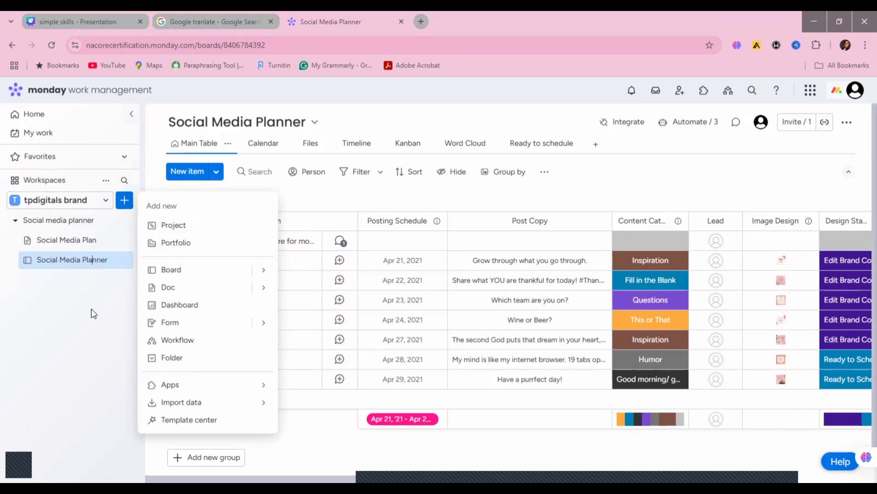
pyautogui.click(123, 221)
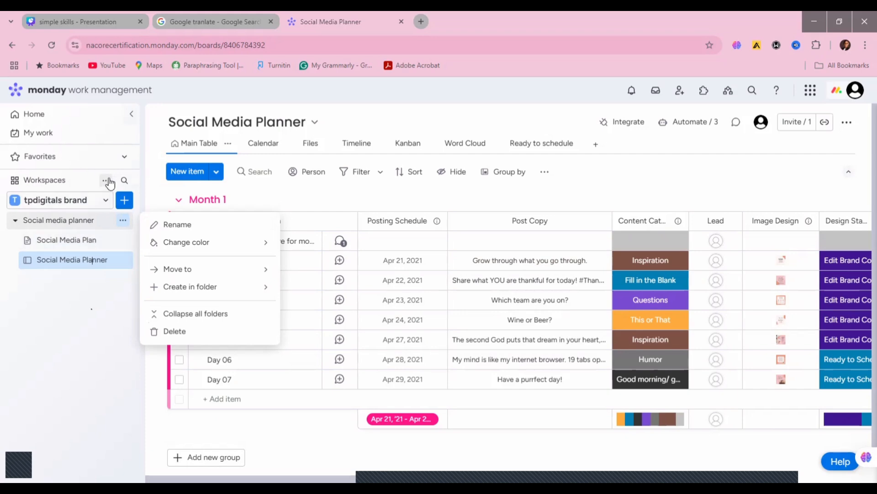
# Step: Create a new workspace named "Social media mgt" with Open privacy
pyautogui.click(106, 181)
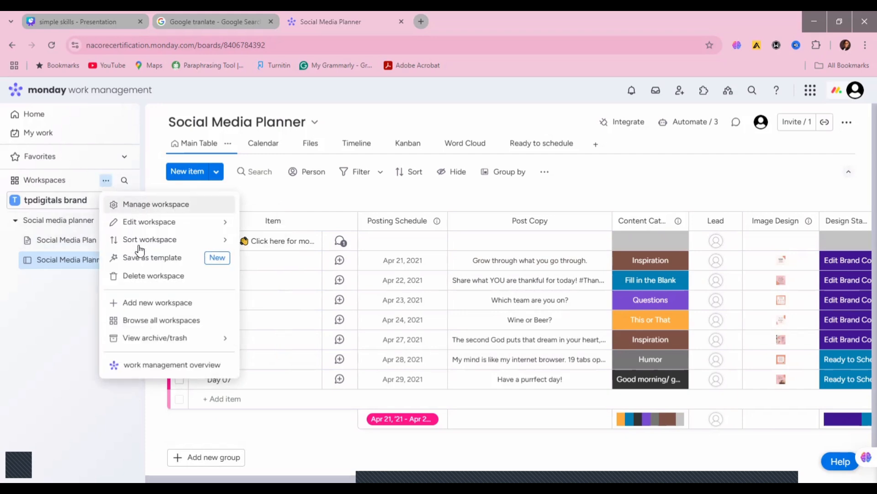
pyautogui.click(136, 303)
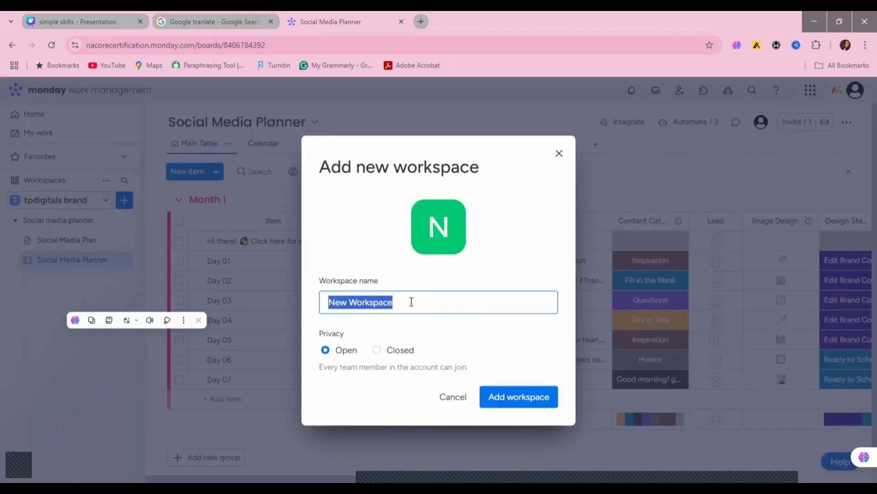
pyautogui.write('Soc')
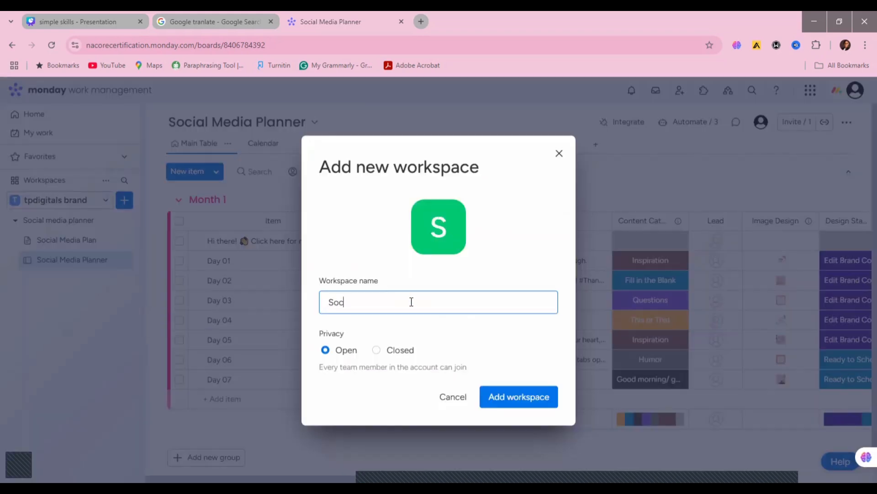
pyautogui.write('ial media mgt')
pyautogui.click(504, 397)
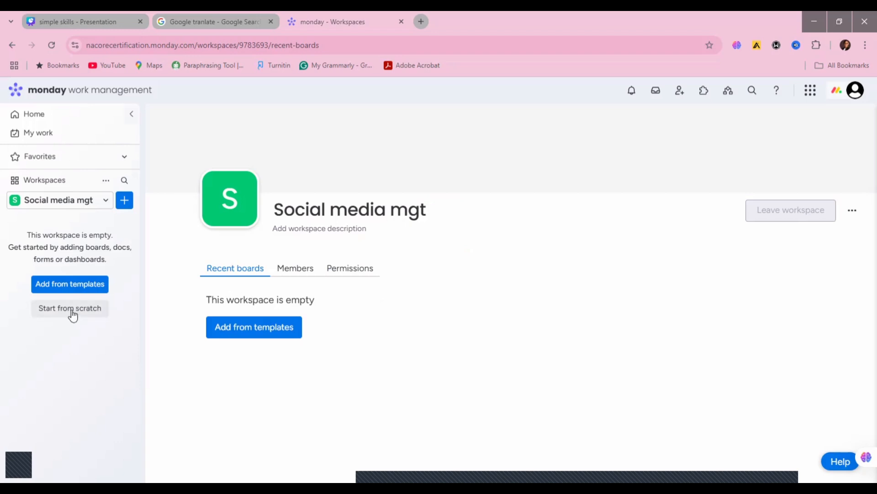
# Step: Browse the template center from the empty workspace and open the Social media planner template's details
pyautogui.click(253, 335)
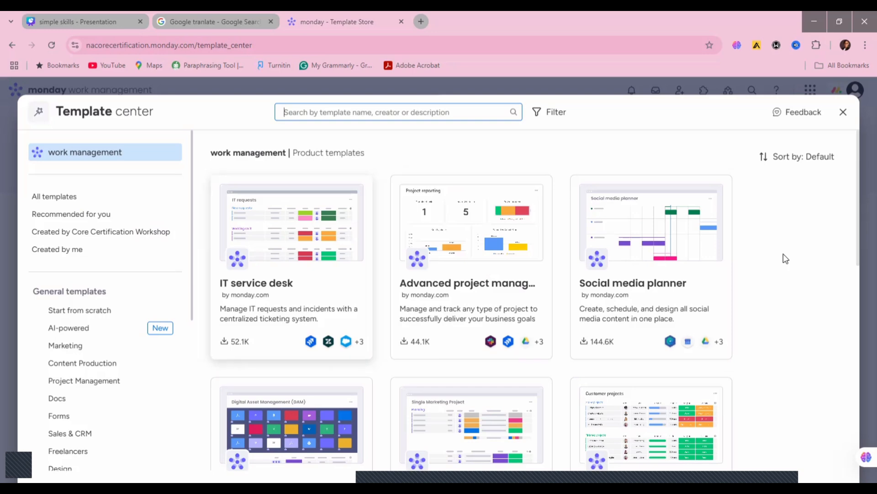
pyautogui.scroll(-3, 858, 265)
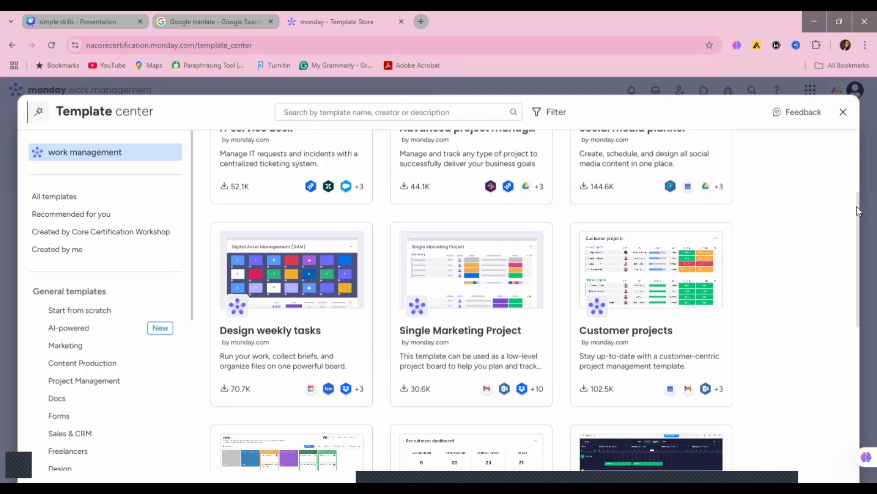
pyautogui.hotkey('ctrl', 'a')
pyautogui.scroll(1, 857, 182)
pyautogui.scroll(3, 858, 183)
pyautogui.click(657, 248)
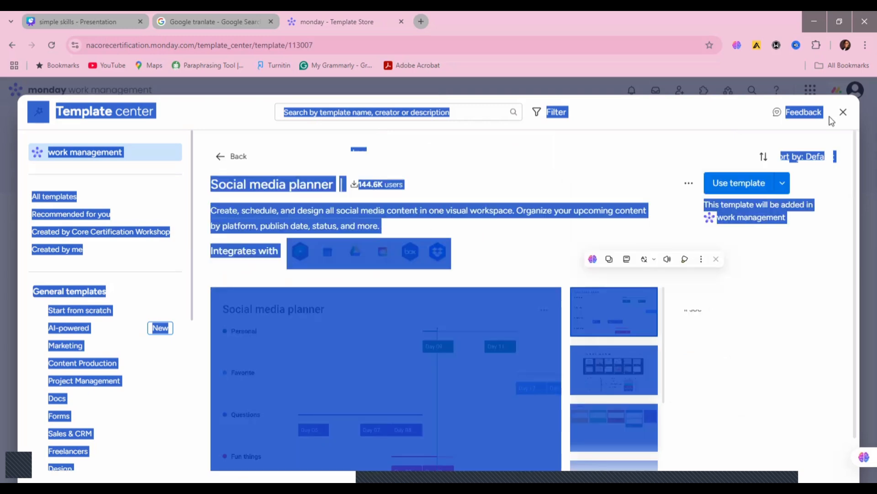
# Step: Review the Social media planner template's integrations and add the template to the Social media mgt workspace
pyautogui.click(671, 164)
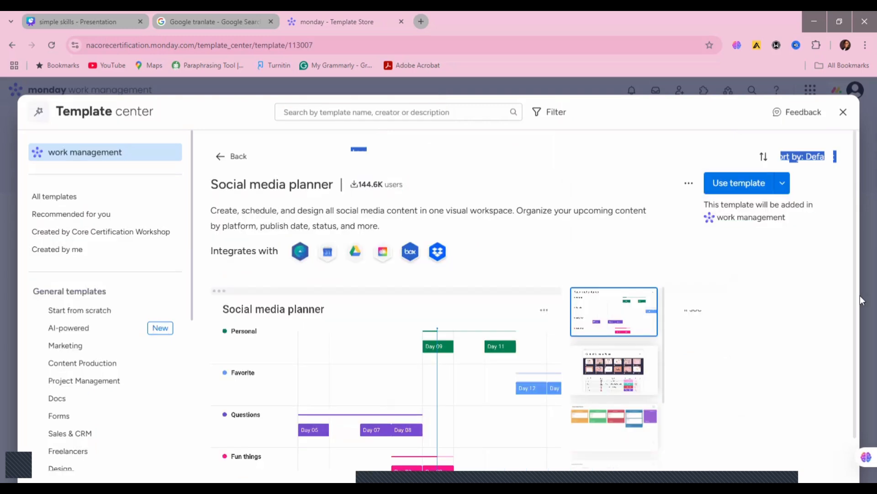
pyautogui.scroll(-1, 855, 297)
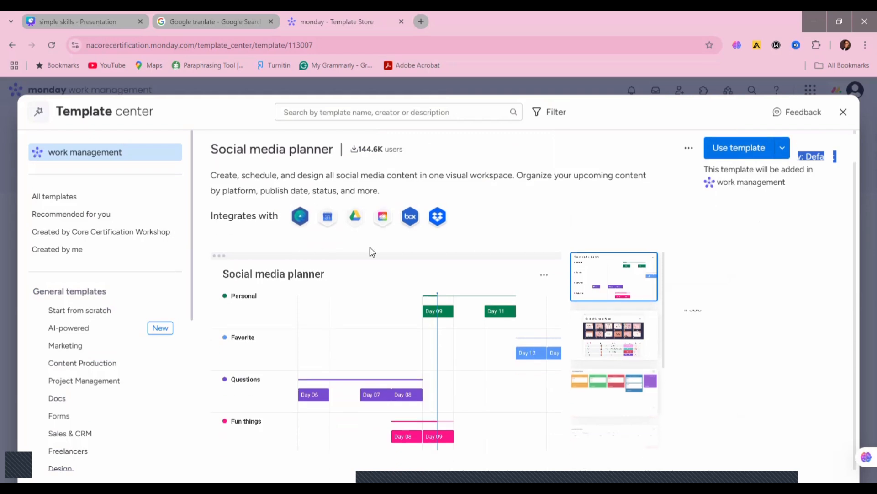
pyautogui.moveTo(219, 215); pyautogui.dragTo(297, 222)
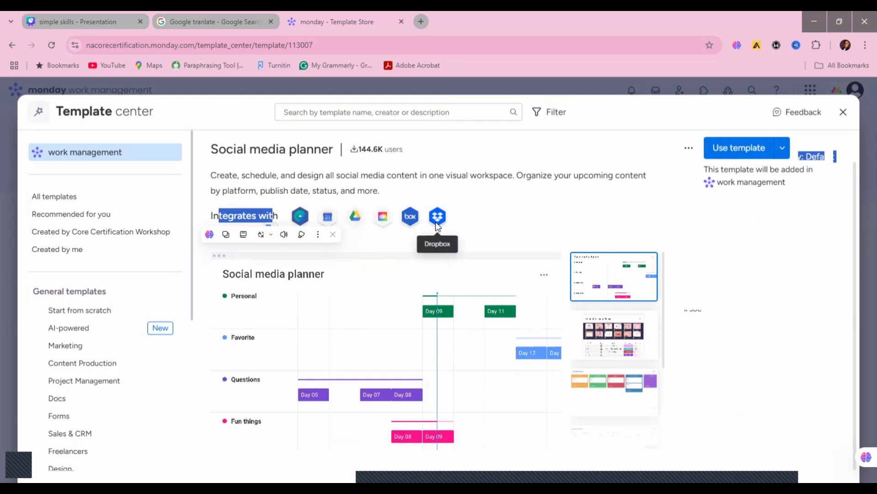
pyautogui.click(564, 201)
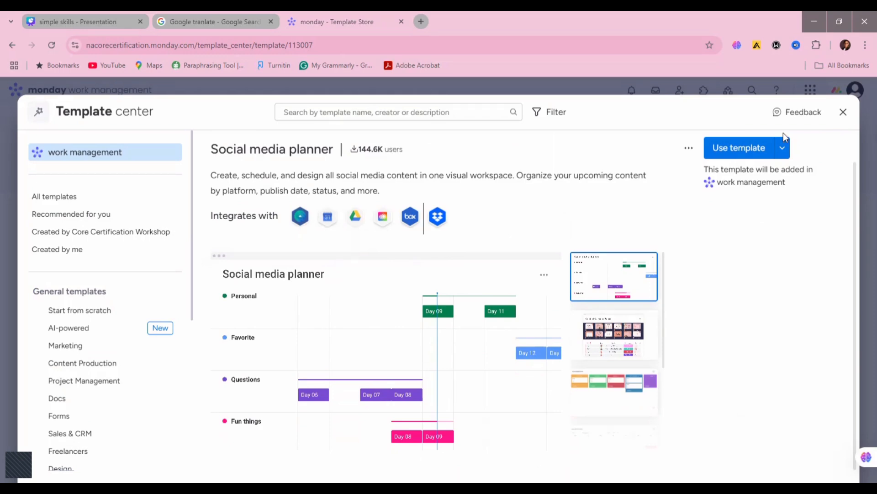
pyautogui.click(740, 146)
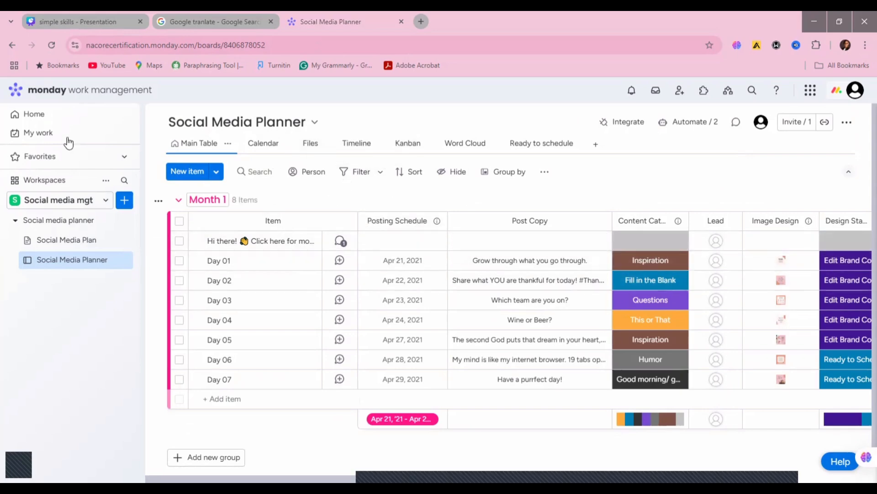
pyautogui.click(124, 201)
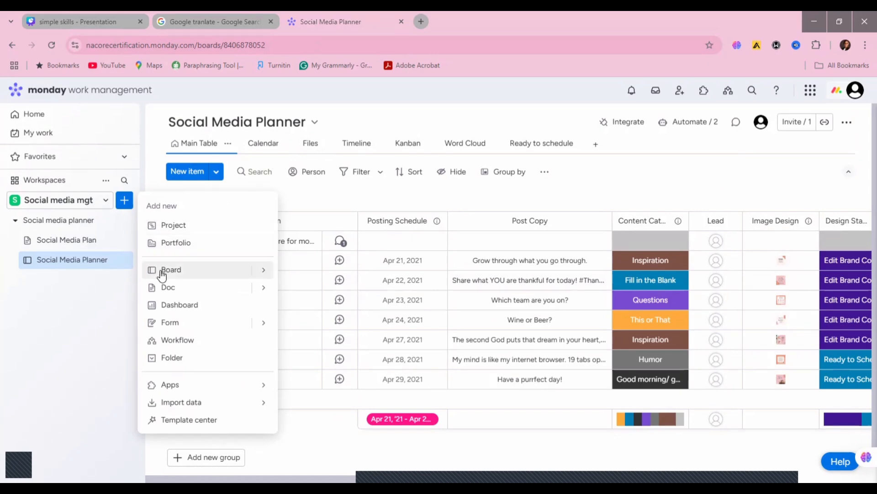
pyautogui.click(310, 200)
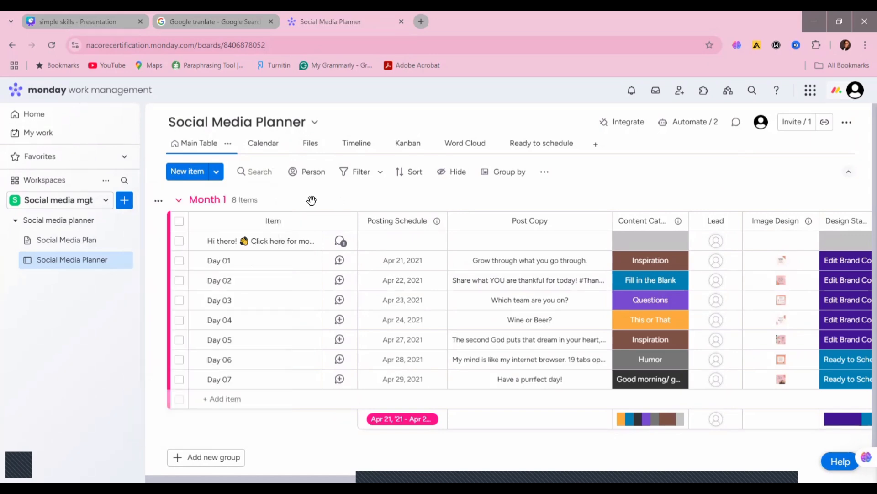
# Step: Look through the Month 1 group's options and the Social Media Planner board's info
pyautogui.click(159, 202)
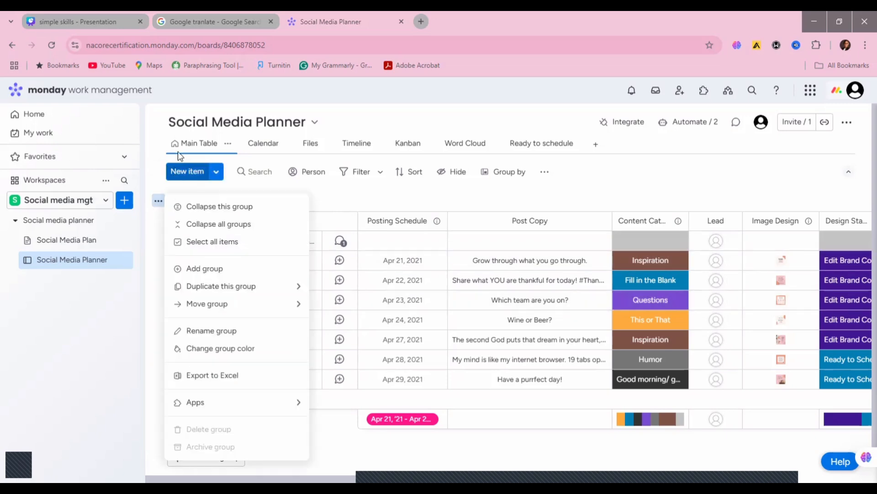
pyautogui.click(314, 123)
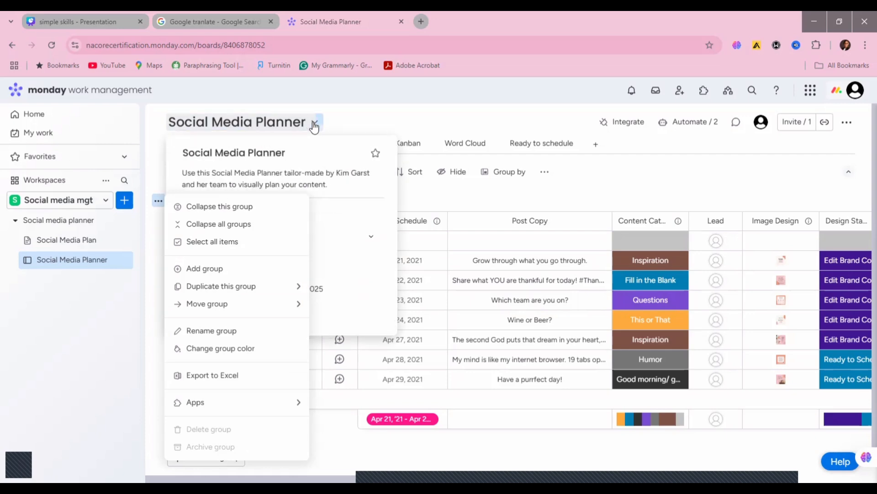
pyautogui.click(363, 113)
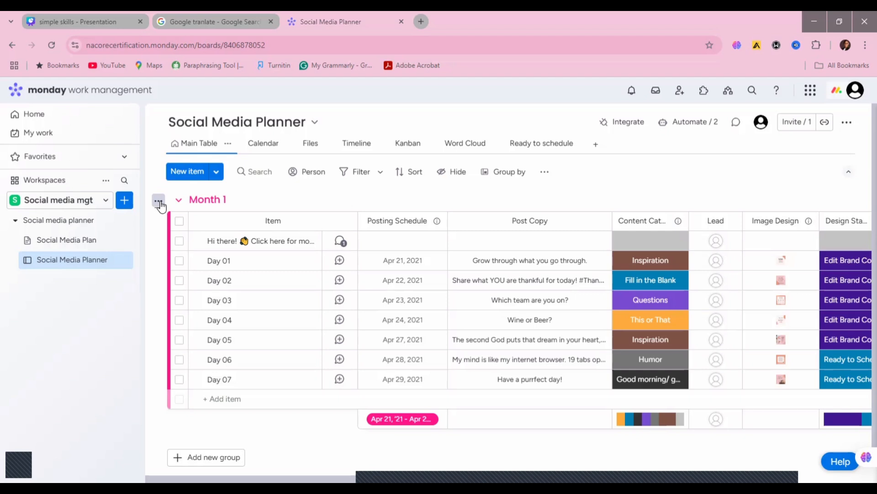
pyautogui.click(159, 202)
# Step: Create a new Main board named "Client Project" that manages Tasks in the Social media mgt workspace
pyautogui.click(130, 204)
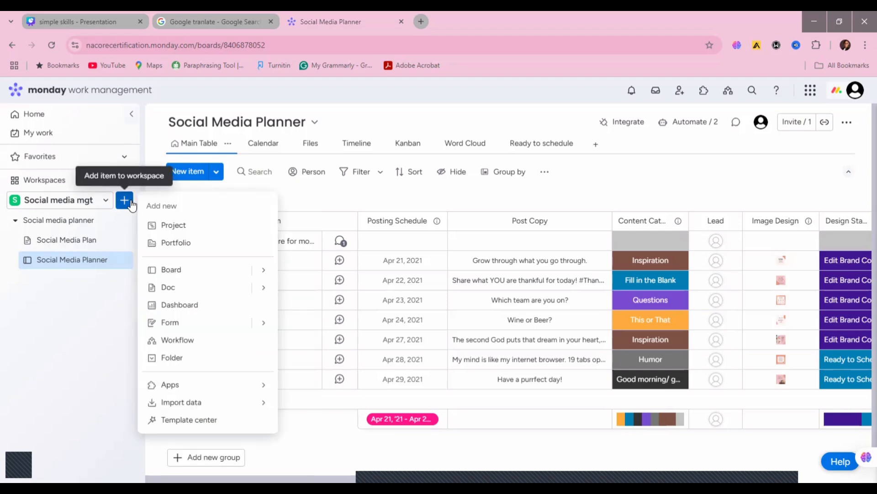
pyautogui.click(182, 270)
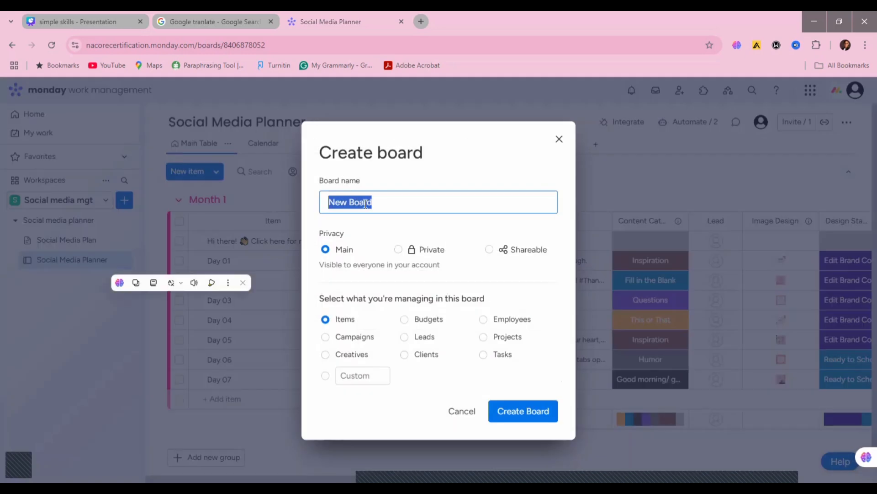
pyautogui.write('C')
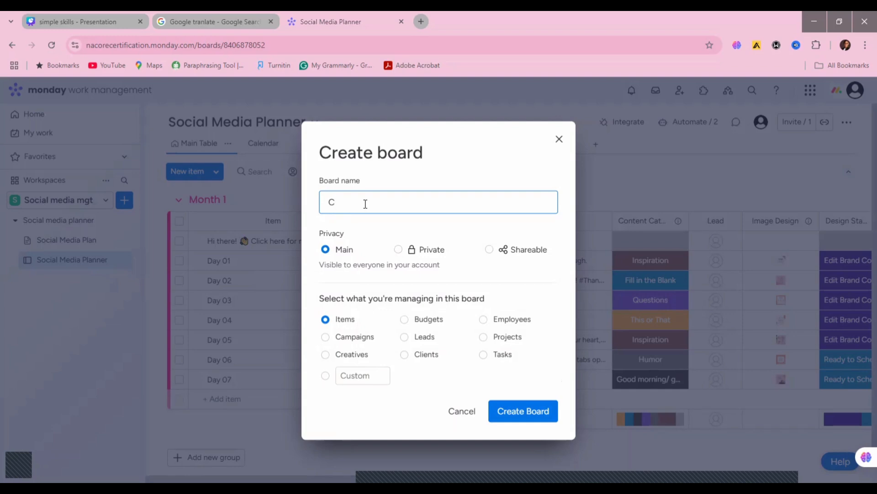
pyautogui.write('lient Project')
pyautogui.click(489, 360)
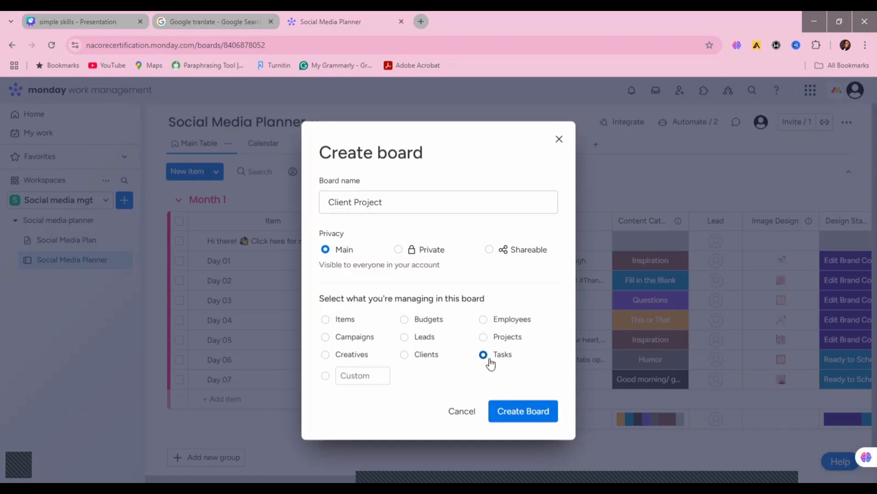
pyautogui.click(521, 413)
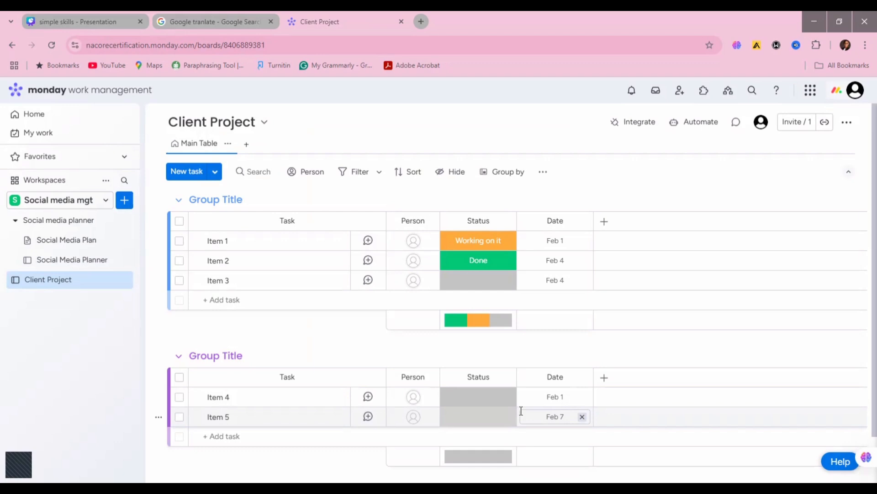
# Step: Rename the first task, Item 1, as "Contacts prospect on phone"
pyautogui.click(225, 242)
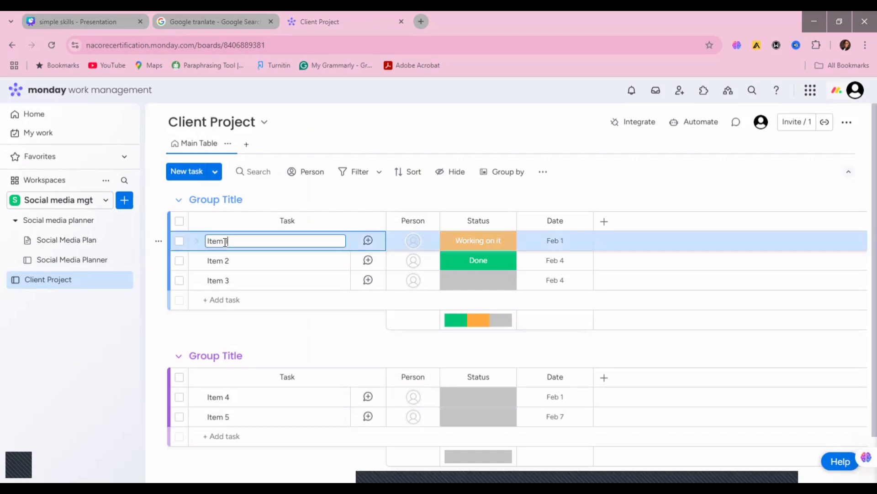
pyautogui.press('Escape')
pyautogui.doubleClick(213, 246)
pyautogui.moveTo(235, 245); pyautogui.dragTo(208, 243)
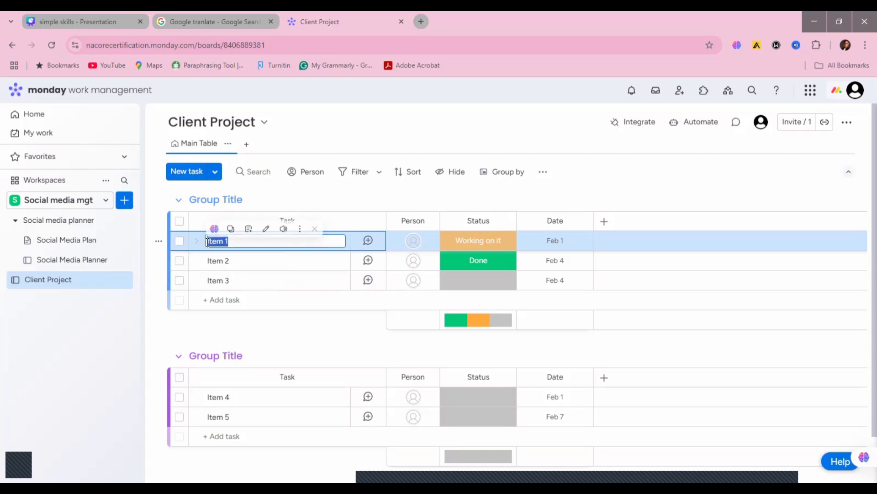
pyautogui.write('Contacts ')
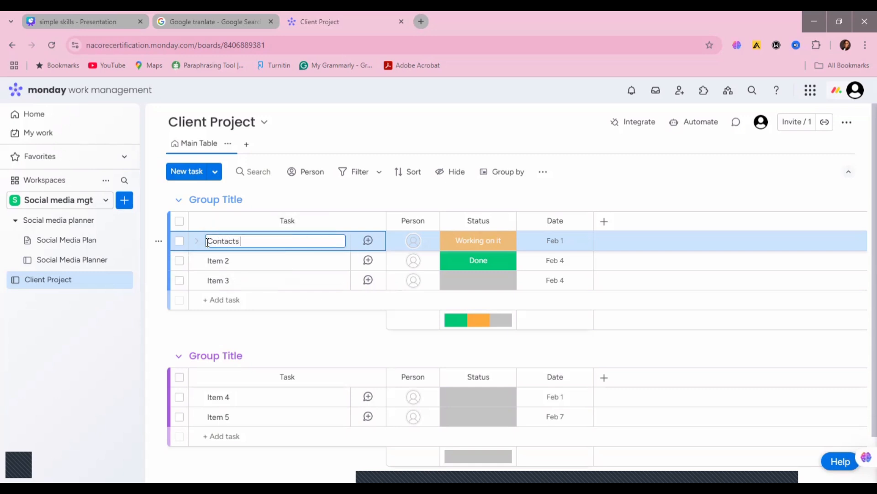
pyautogui.write('sroject')
pyautogui.press('BackSpace')
pyautogui.press('BackSpace')
pyautogui.press('BackSpace')
pyautogui.press('BackSpace')
pyautogui.write('spect on phone')
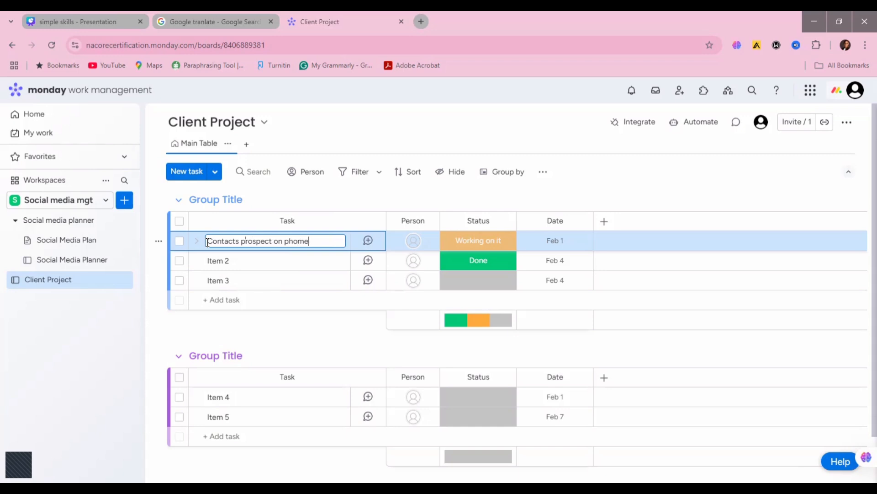
pyautogui.press('BackSpace')
pyautogui.press('BackSpace')
pyautogui.write('ne')
# Step: Add a bright pink "Schedule" label to the Status column and apply it to the Contacts prospect on phone task
pyautogui.click(492, 245)
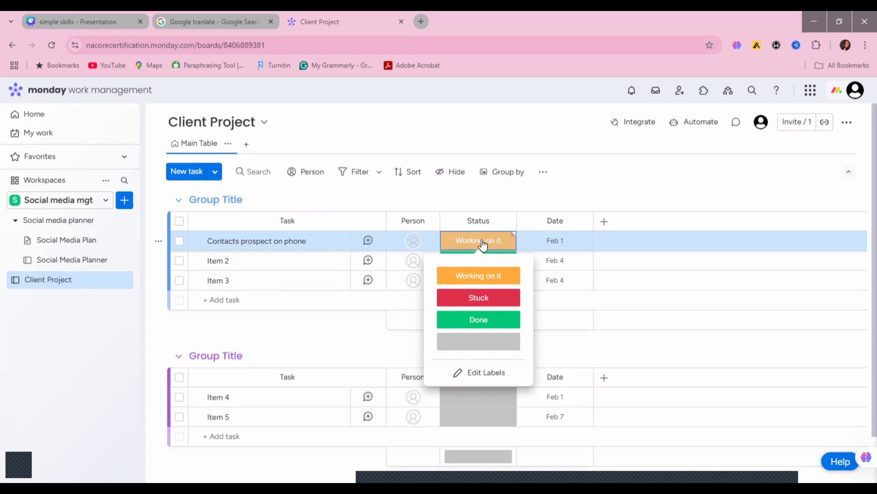
pyautogui.click(474, 378)
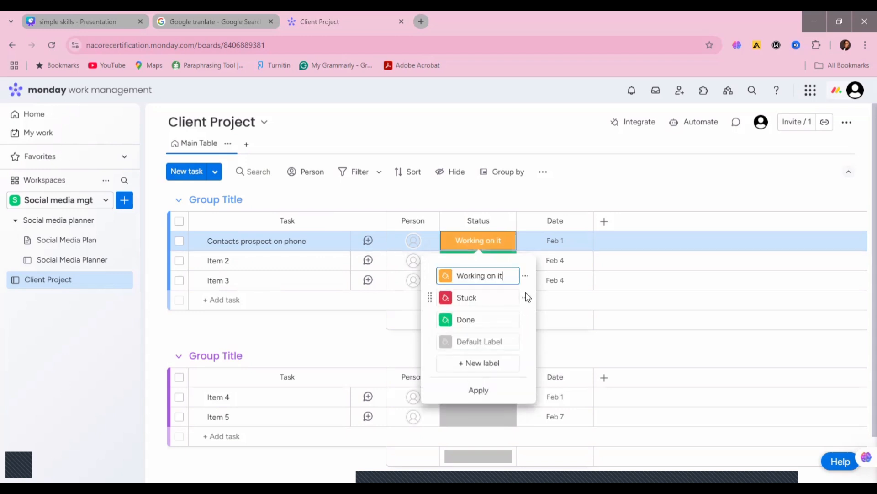
pyautogui.click(473, 364)
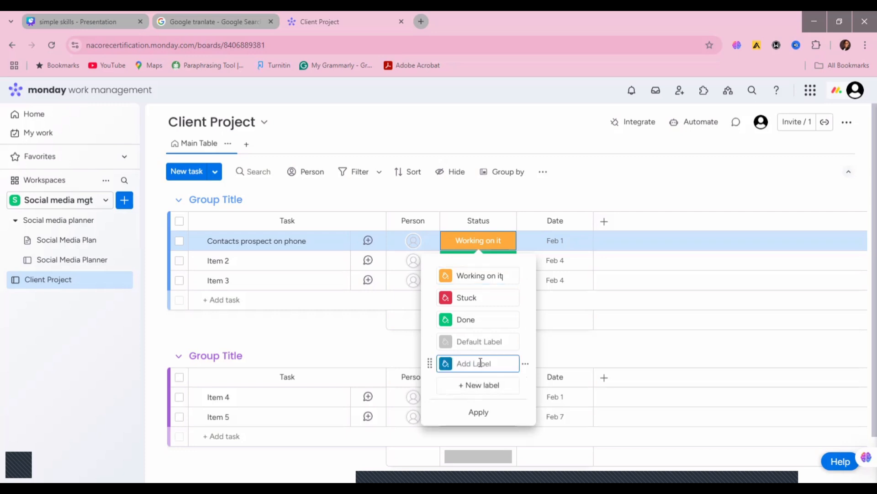
pyautogui.write('Schedule')
pyautogui.click(445, 366)
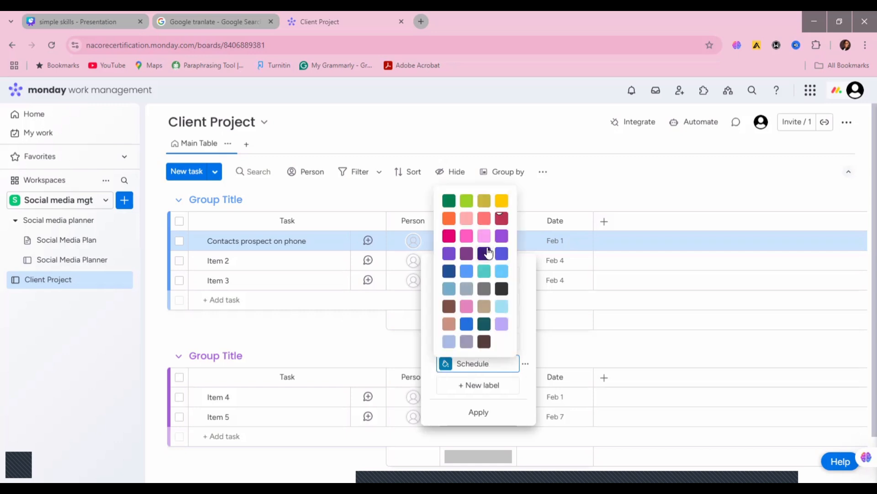
pyautogui.click(466, 239)
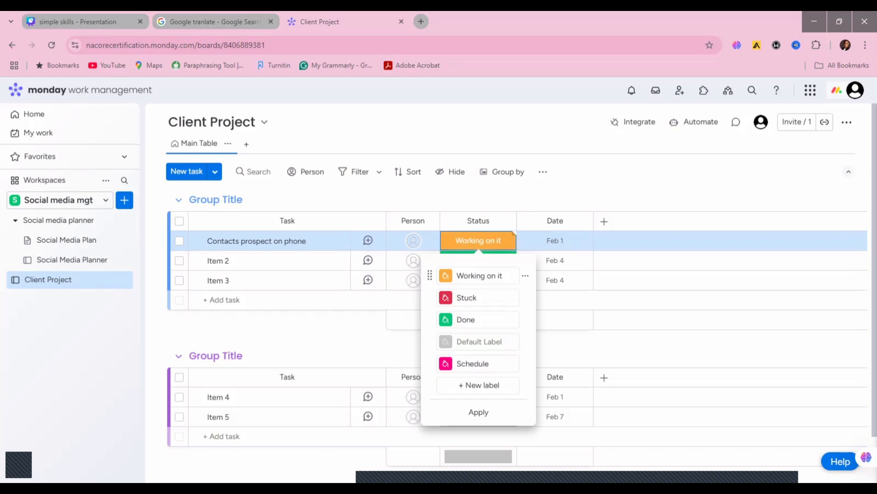
pyautogui.click(478, 411)
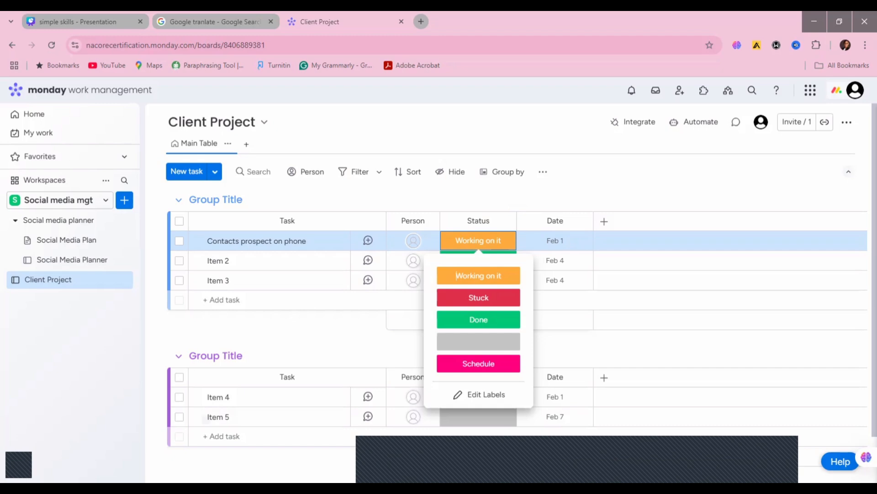
pyautogui.click(464, 364)
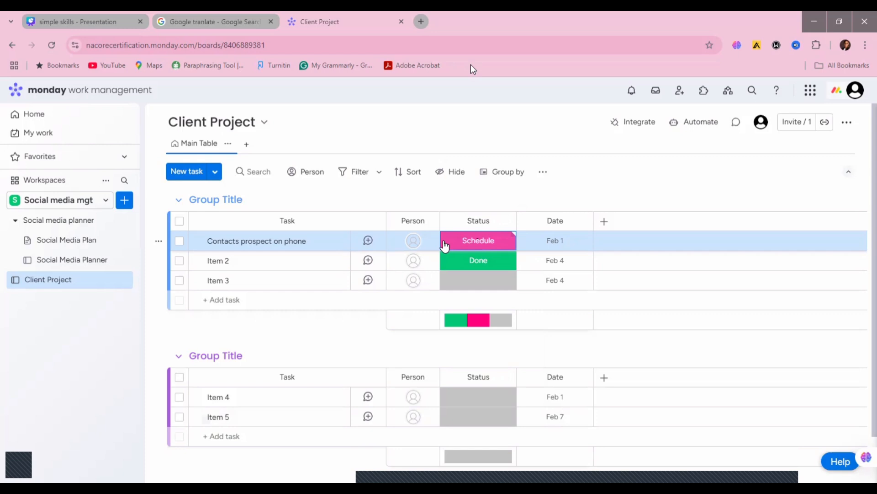
pyautogui.click(445, 245)
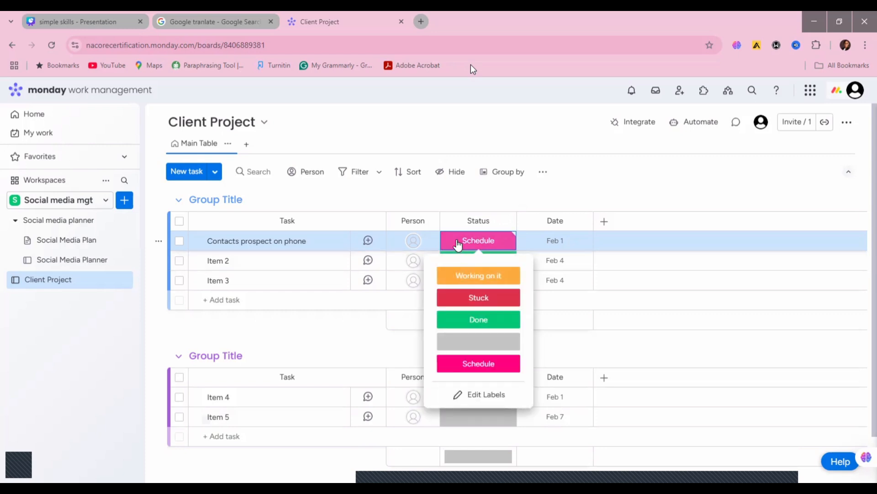
pyautogui.click(458, 245)
# Step: Set the date of the Contacts prospect on phone task to Feb 7, 2025
pyautogui.click(560, 237)
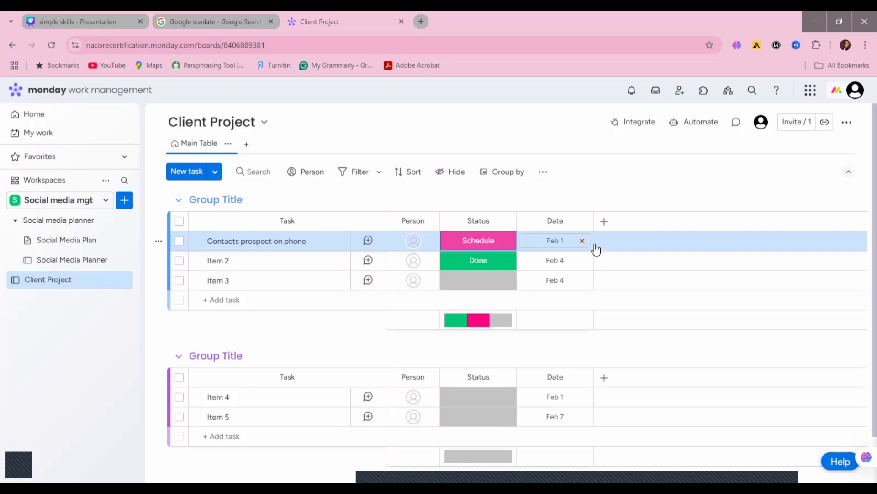
pyautogui.click(561, 243)
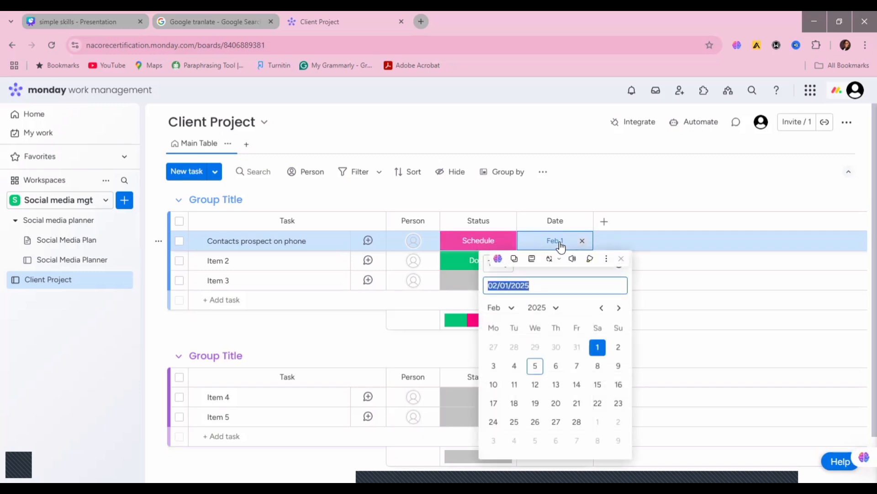
pyautogui.click(577, 366)
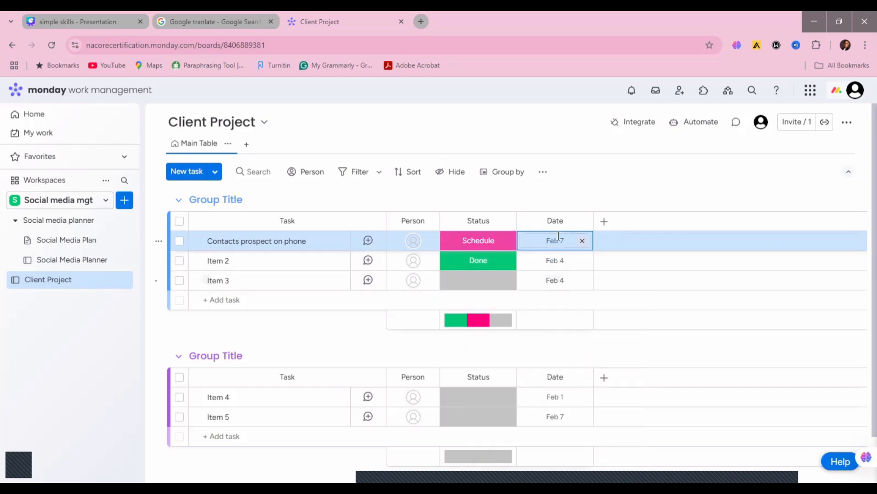
pyautogui.click(611, 246)
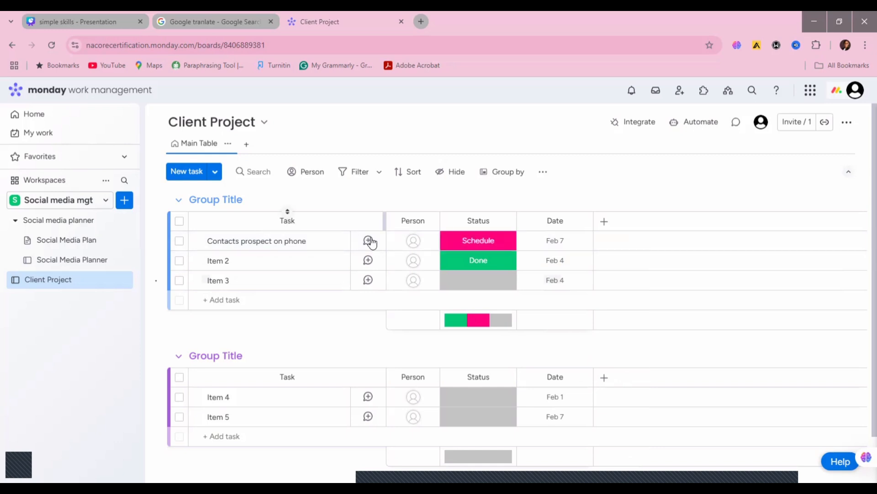
# Step: Rename Item 2 as "create social media content"
pyautogui.click(228, 260)
pyautogui.moveTo(229, 261); pyautogui.dragTo(206, 264)
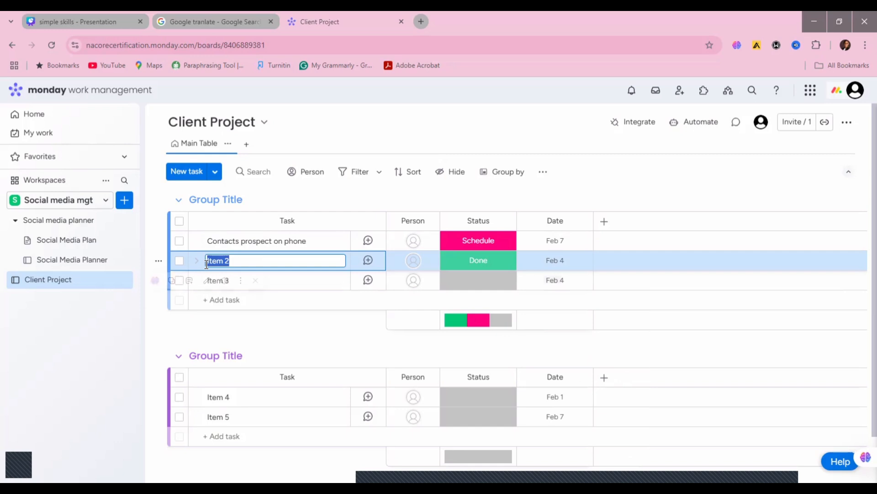
pyautogui.write('Soc')
pyautogui.press('BackSpace')
pyautogui.press('BackSpace')
pyautogui.press('BackSpace')
pyautogui.write('create social media')
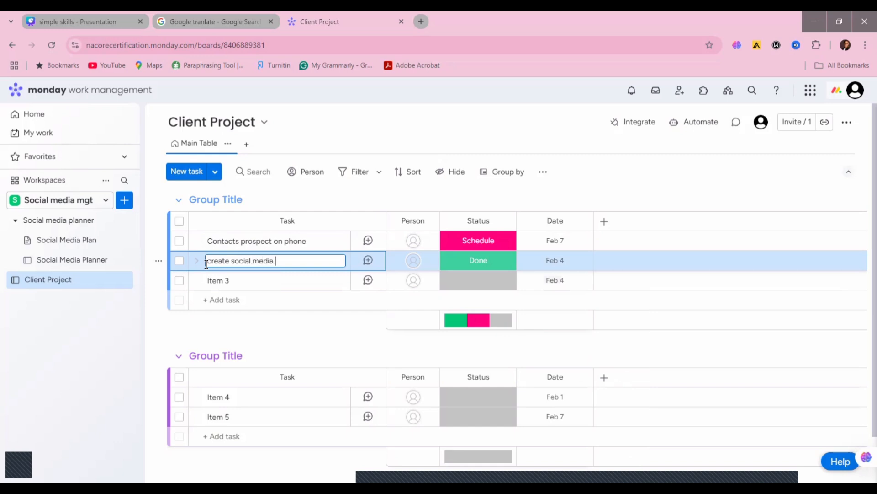
pyautogui.write(' content')
# Step: Set the create social media content task's status to Schedule and its date to Feb 8, 2025
pyautogui.click(473, 264)
pyautogui.click(478, 382)
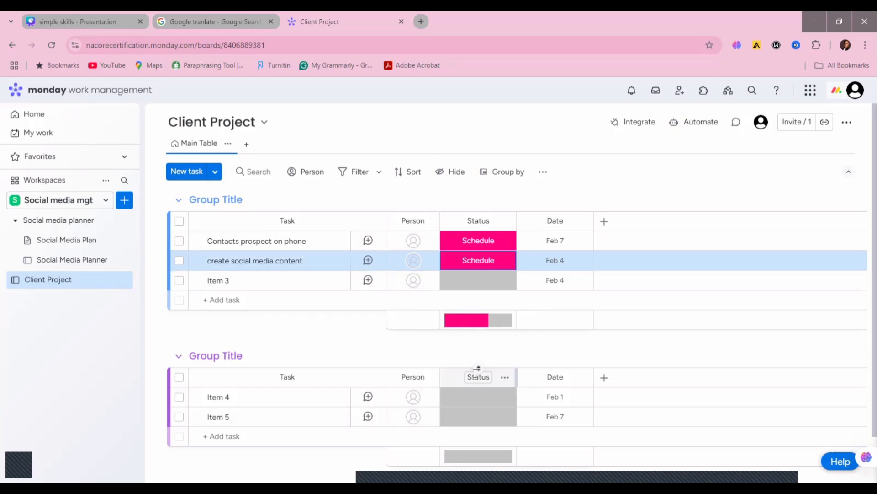
pyautogui.click(560, 263)
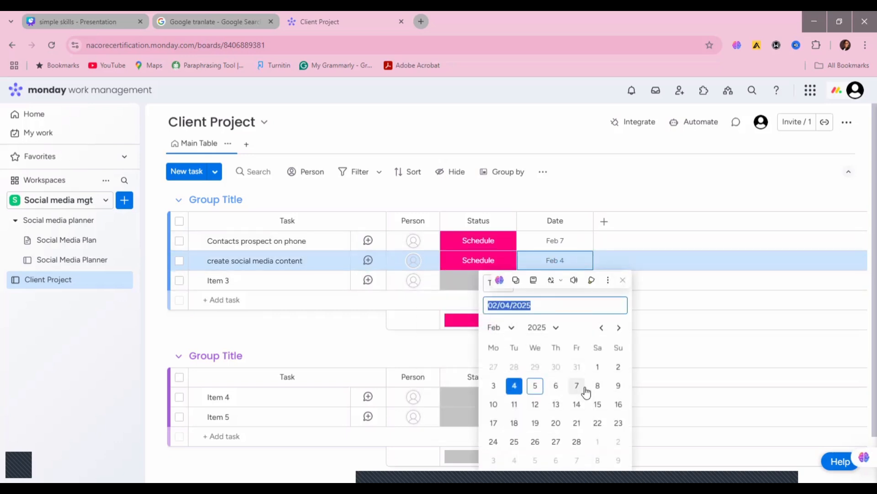
pyautogui.click(597, 389)
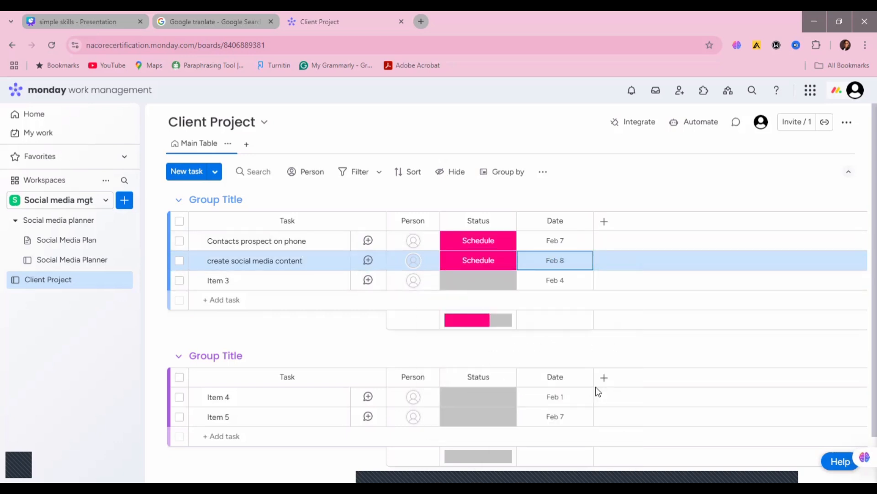
pyautogui.click(554, 261)
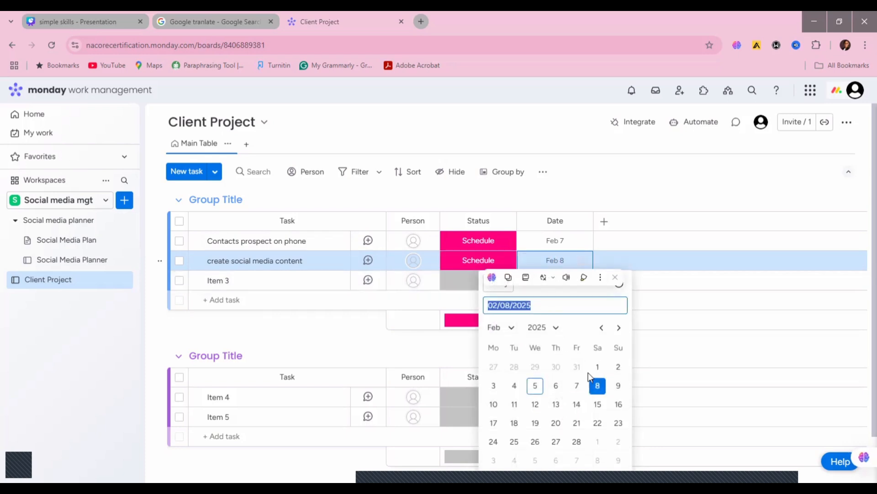
pyautogui.click(597, 386)
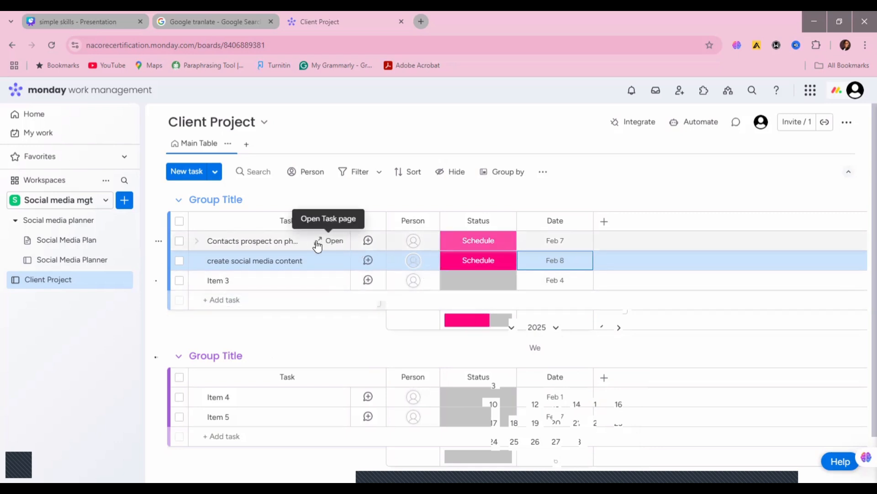
# Step: View the Contacts prospect on phone task's updates page and Files view options, and close its details
pyautogui.click(318, 242)
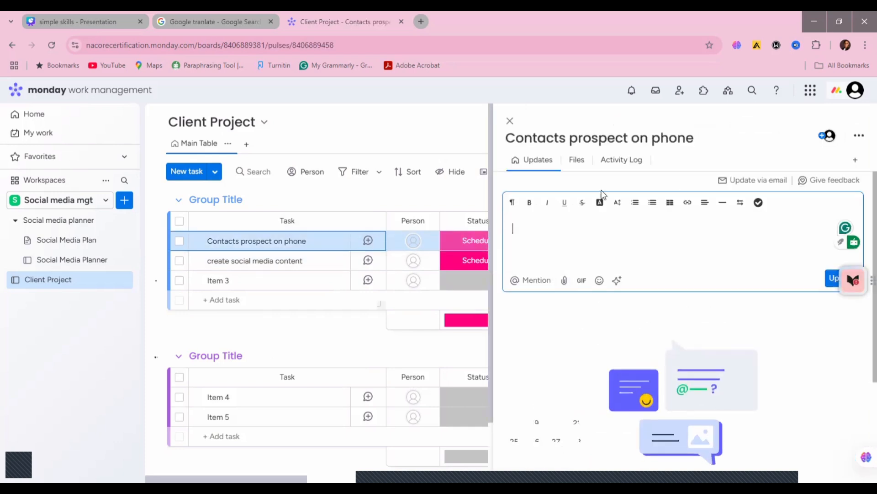
pyautogui.click(581, 161)
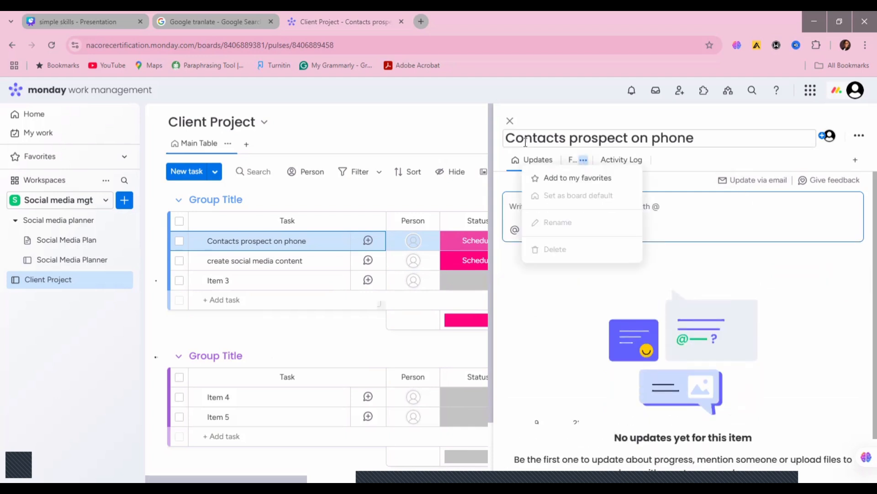
pyautogui.click(510, 121)
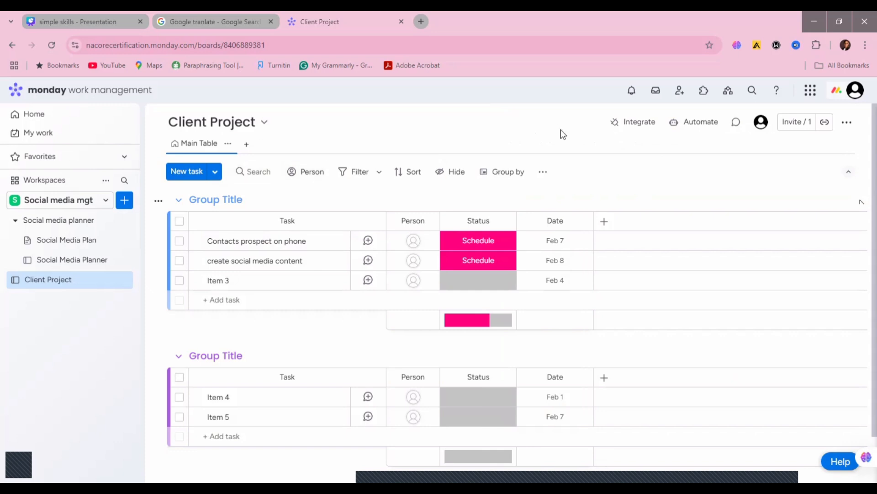
# Step: View the people available for assignment to the Contacts prospect on phone task, and close the list without choosing anyone
pyautogui.click(394, 242)
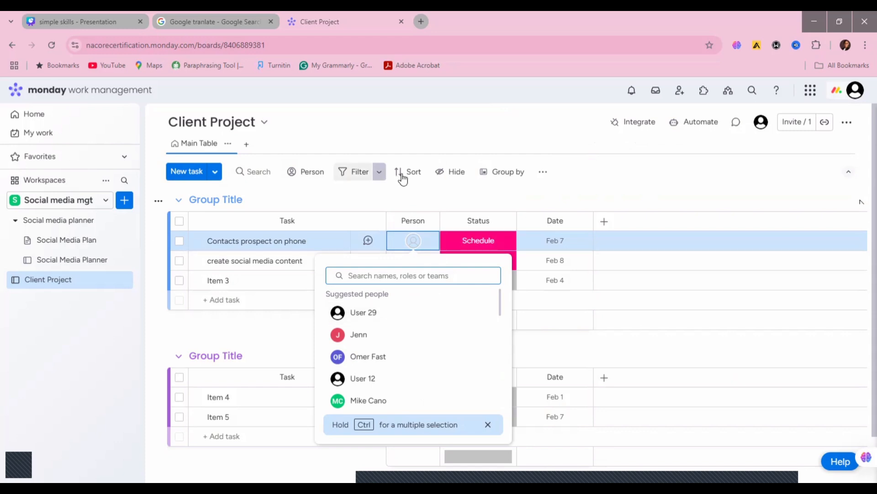
pyautogui.click(380, 210)
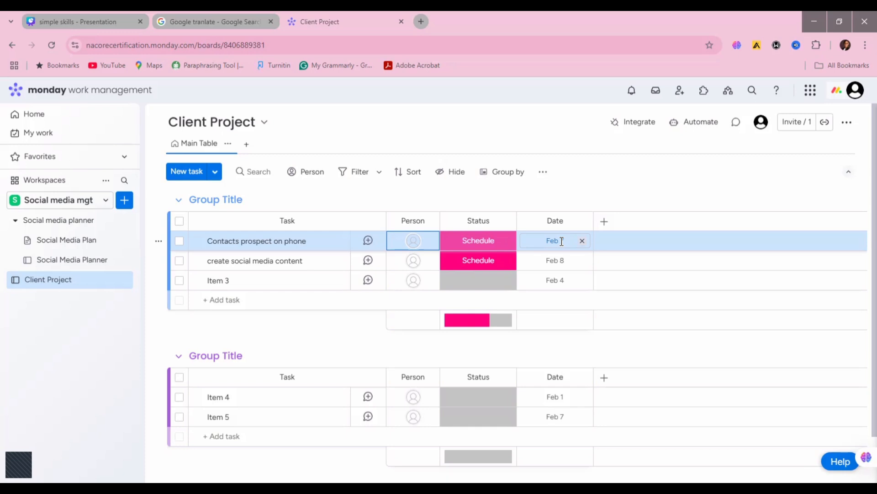
# Step: Change the Contacts prospect on phone task's status to Working on it, to Done, and finally to Stuck
pyautogui.click(471, 248)
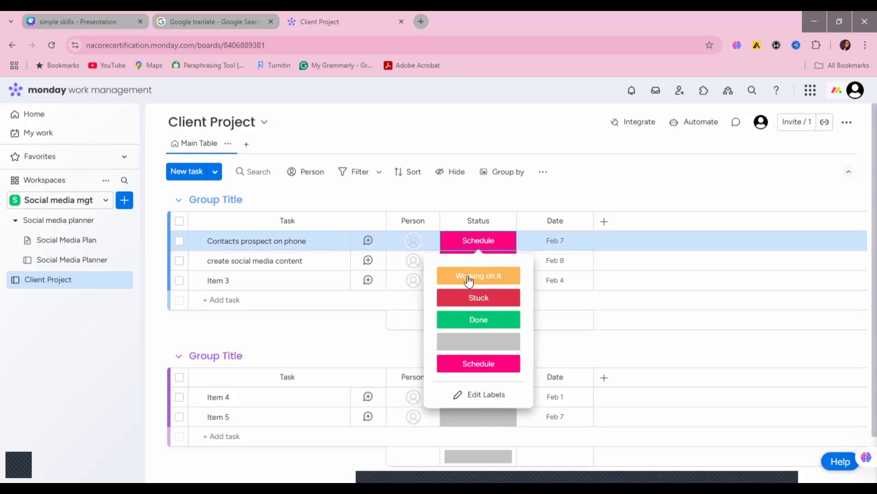
pyautogui.click(469, 277)
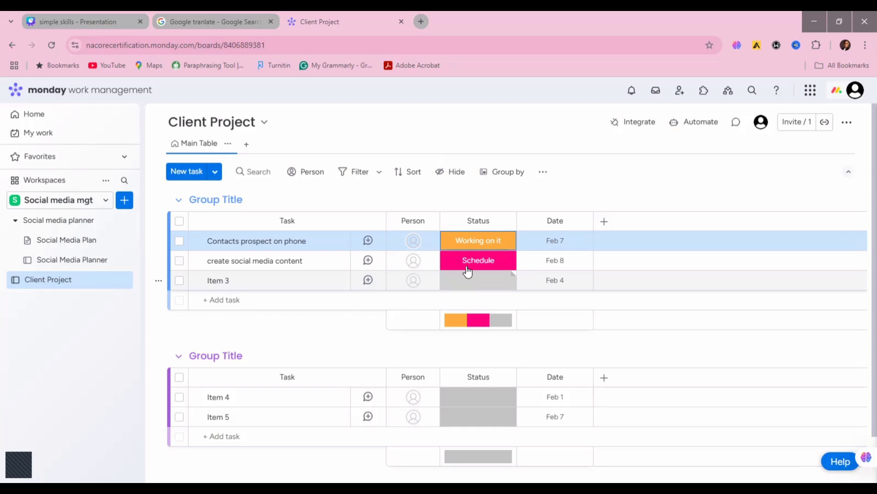
pyautogui.click(471, 243)
pyautogui.click(473, 320)
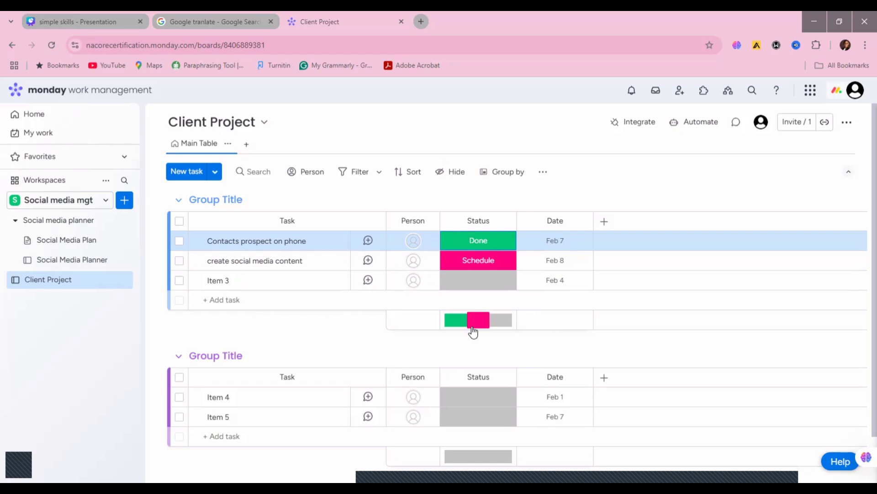
pyautogui.click(480, 243)
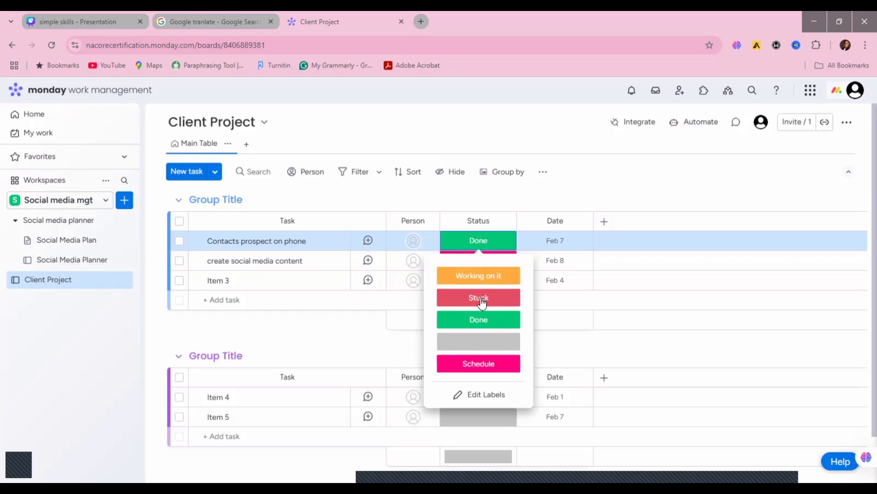
pyautogui.click(482, 301)
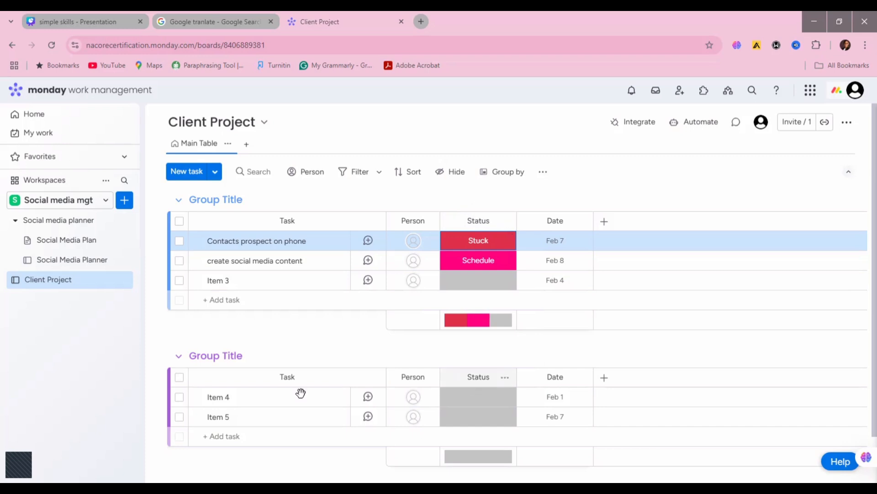
pyautogui.click(208, 436)
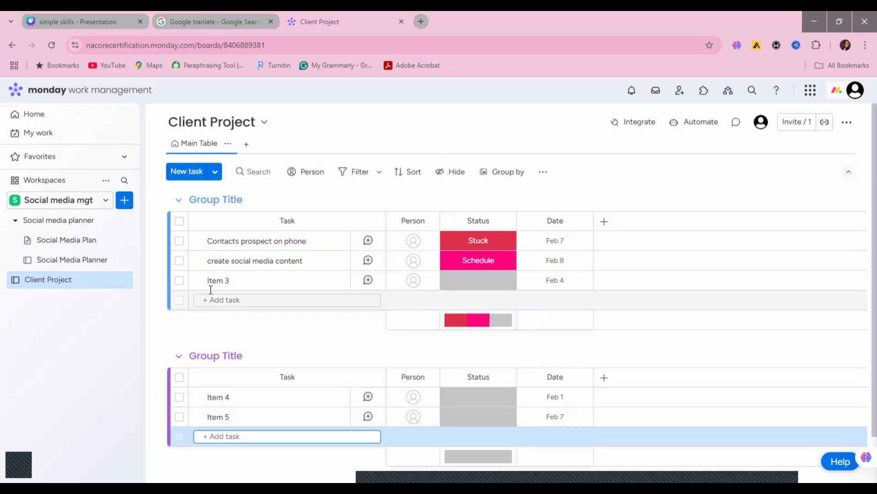
# Step: Add the subitem "Sen messages to contacts who didn't answer calls" under the Contacts prospect on phone task
pyautogui.click(198, 246)
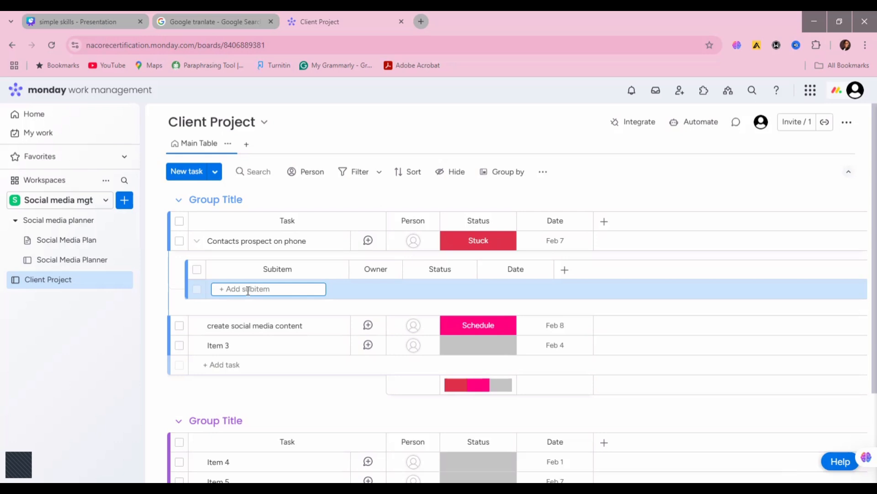
pyautogui.write('Sen messa')
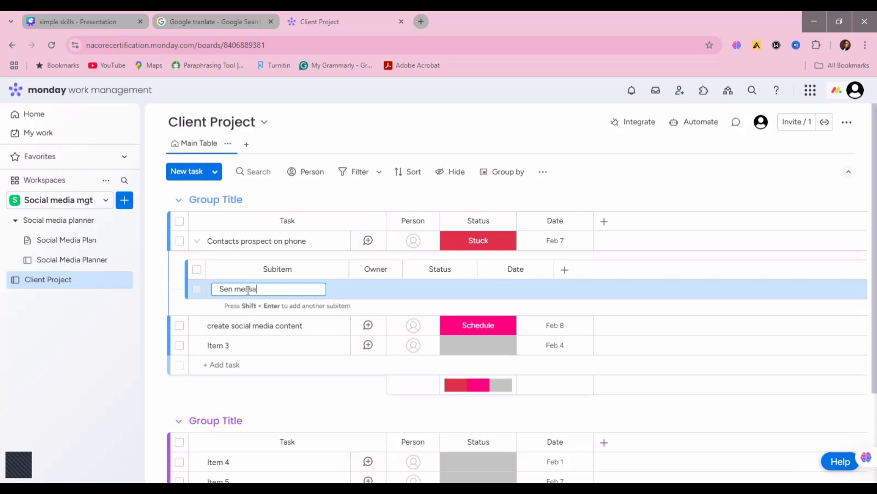
pyautogui.write('ges to contacts ')
pyautogui.write('wi')
pyautogui.press('BackSpace')
pyautogui.press('BackSpace')
pyautogui.write("wh didn't")
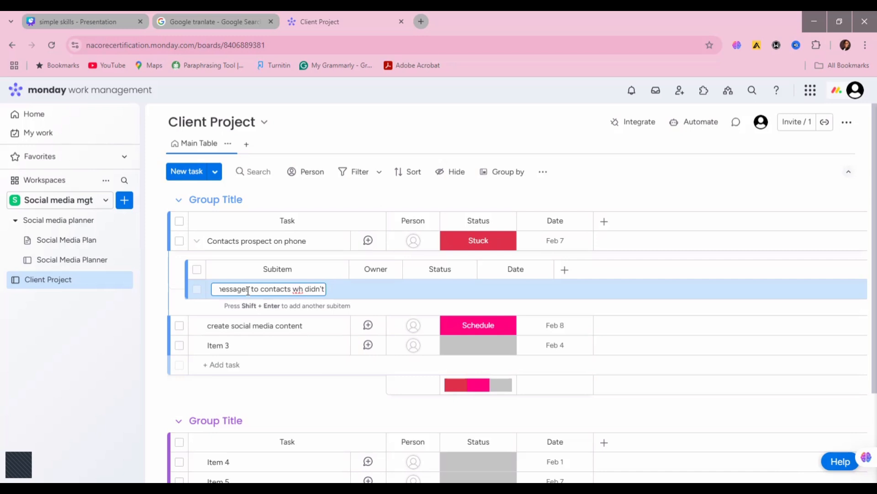
pyautogui.write(' anser c')
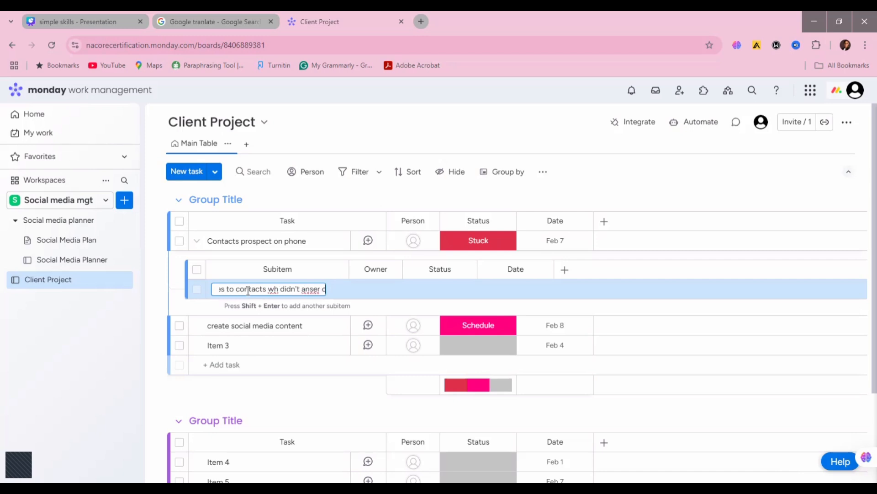
pyautogui.write('alls')
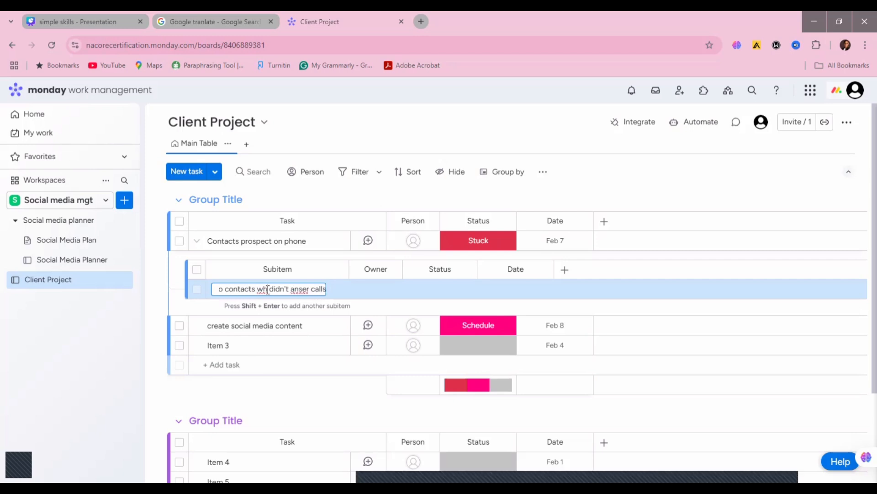
pyautogui.click(268, 289)
pyautogui.write('o')
pyautogui.doubleClick(303, 288)
pyautogui.write('answer')
pyautogui.press('Return')
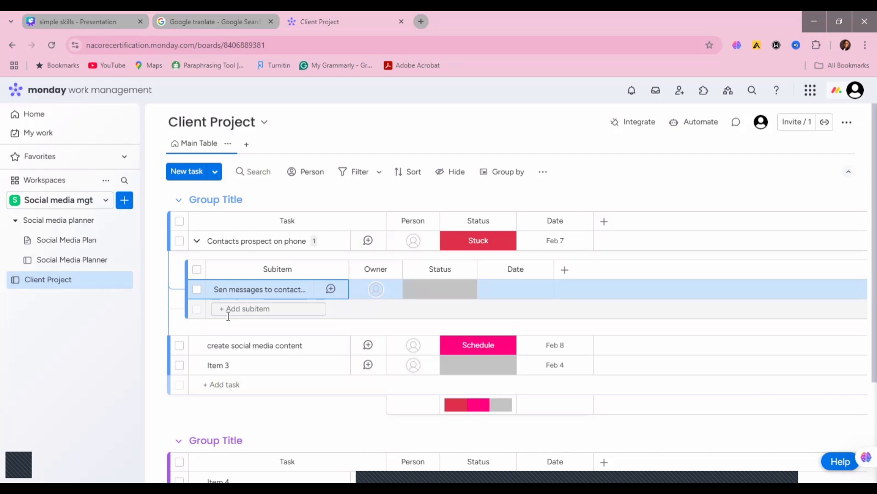
# Step: Add the subitems "Research" and "Create caption" under the create social media content task
pyautogui.click(197, 350)
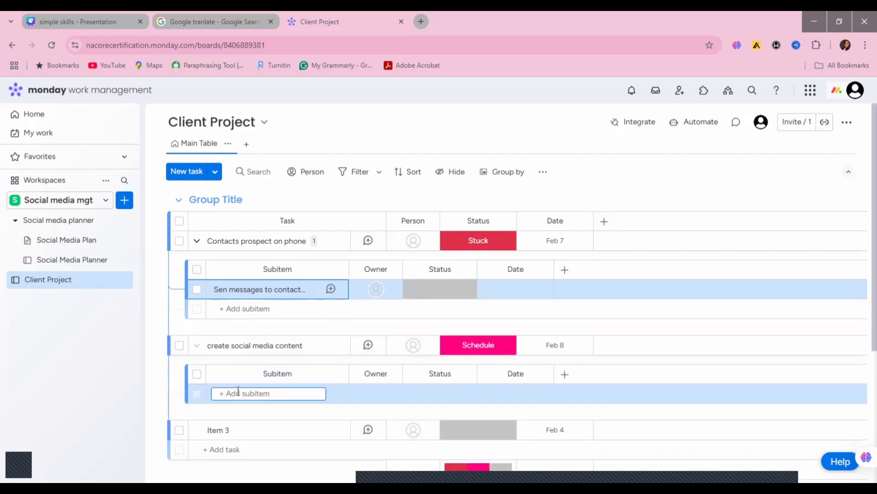
pyautogui.write('Research')
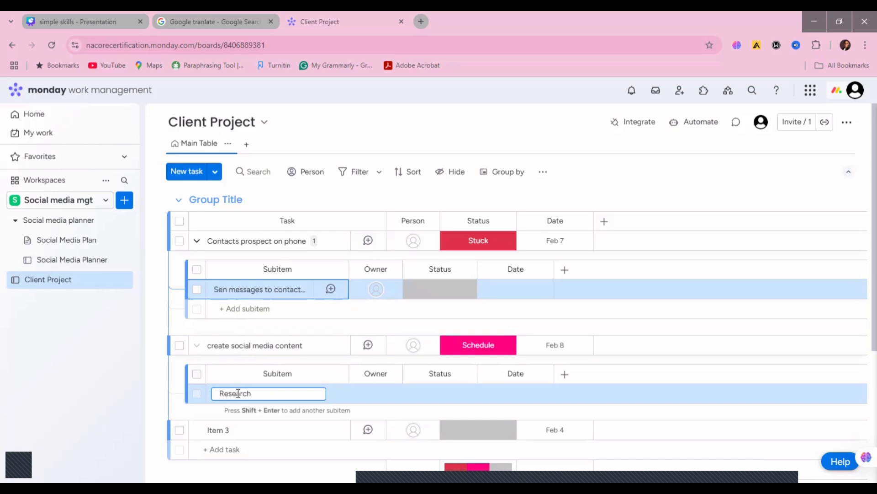
pyautogui.press('Return')
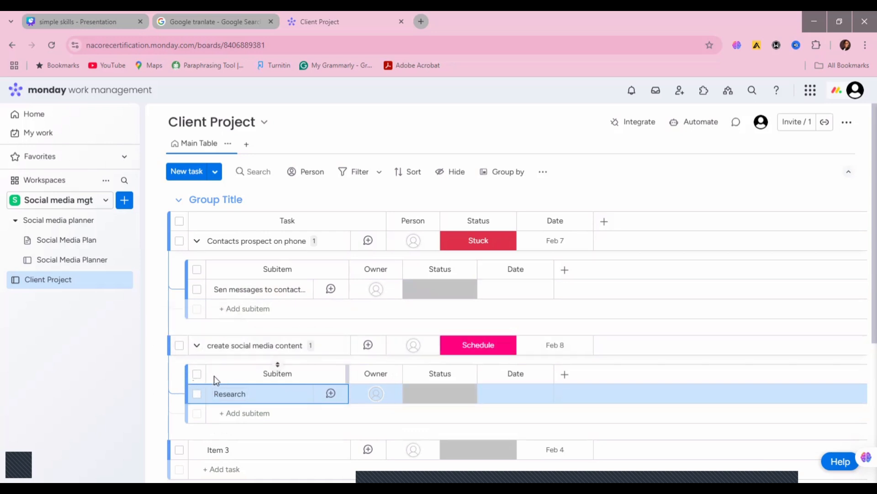
pyautogui.click(233, 416)
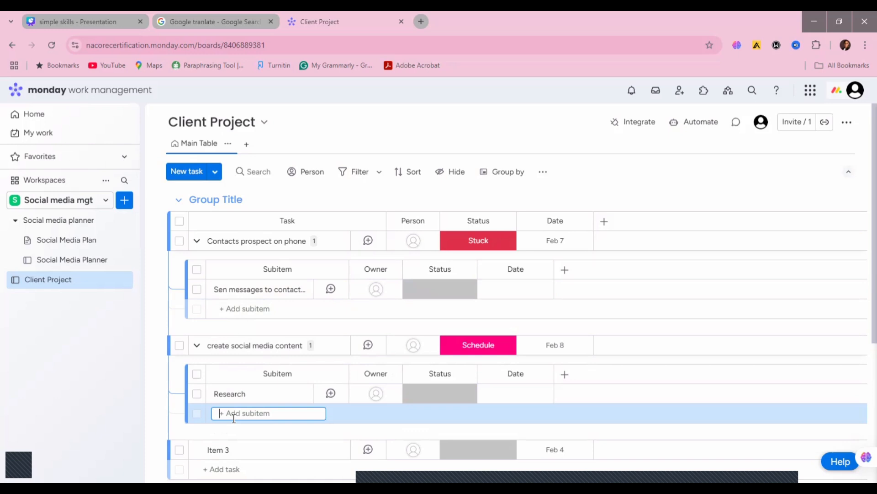
pyautogui.write('Cr')
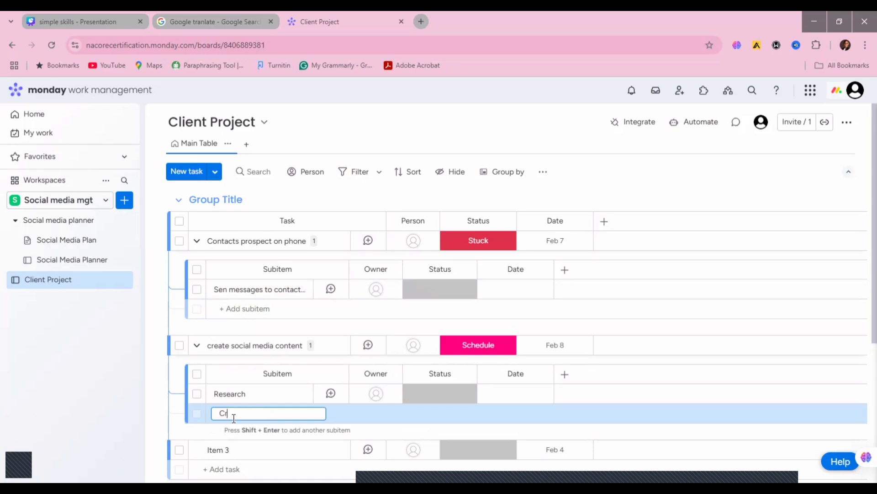
pyautogui.write('eate caption')
pyautogui.press('Return')
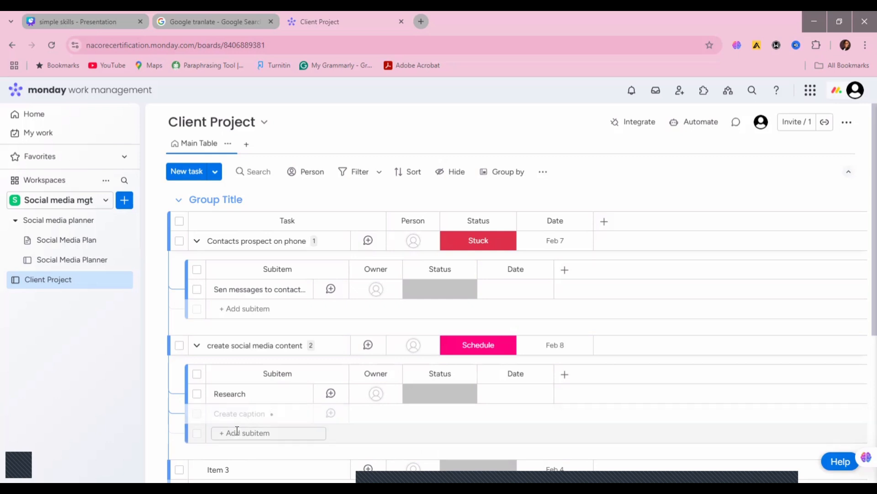
# Step: Add a third subitem named "Create media" under the create social media content task
pyautogui.click(237, 432)
pyautogui.write('Create vide')
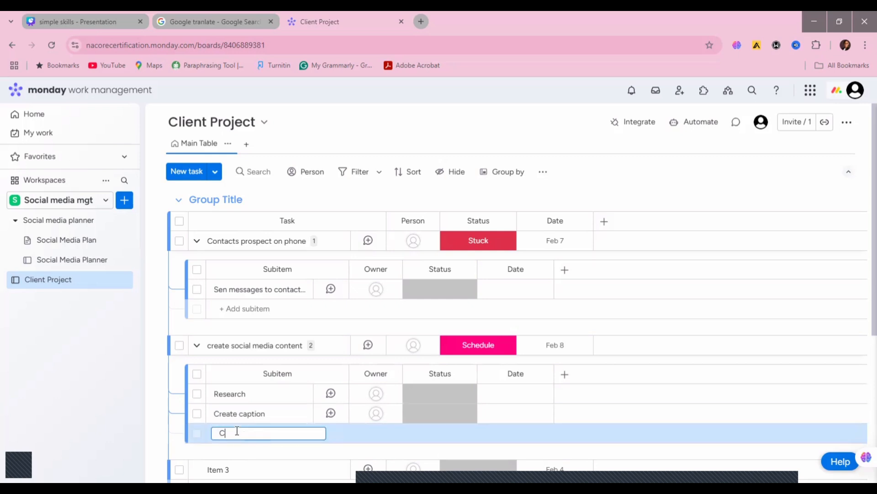
pyautogui.press('BackSpace')
pyautogui.press('BackSpace')
pyautogui.press('BackSpace')
pyautogui.press('BackSpace')
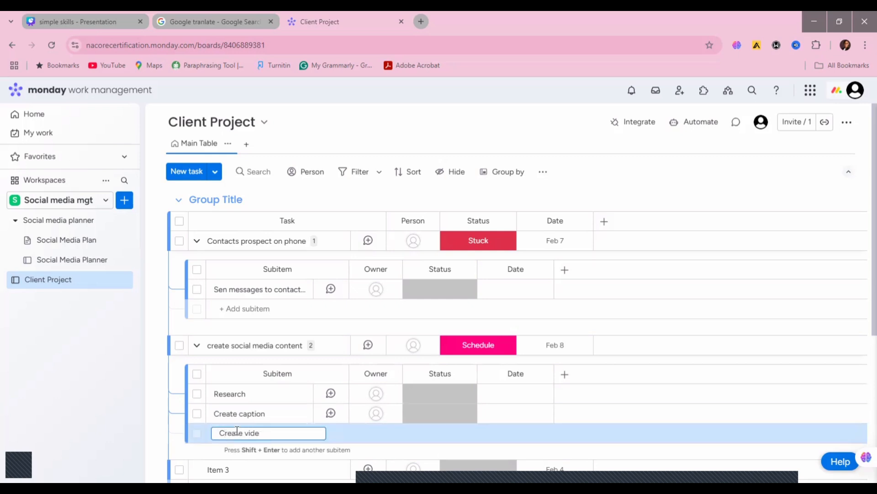
pyautogui.write('media')
pyautogui.press('Return')
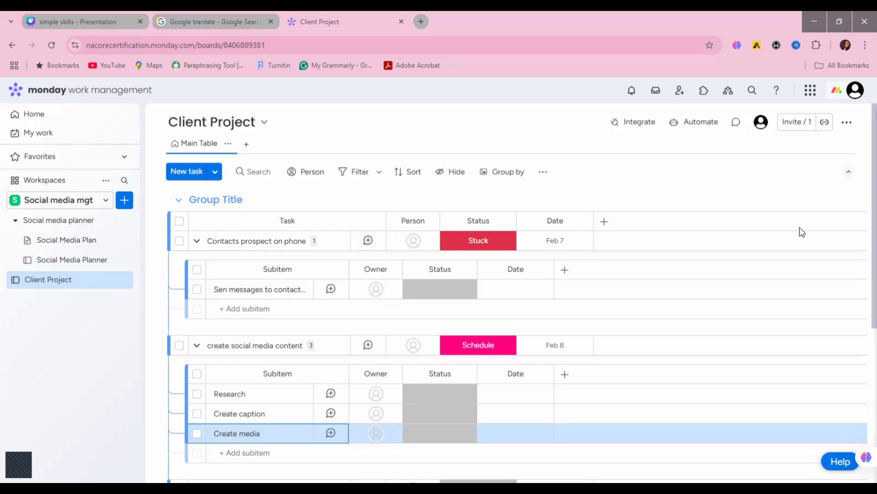
# Step: View the available Work OS products and close the overview
pyautogui.moveTo(860, 247); pyautogui.dragTo(863, 129)
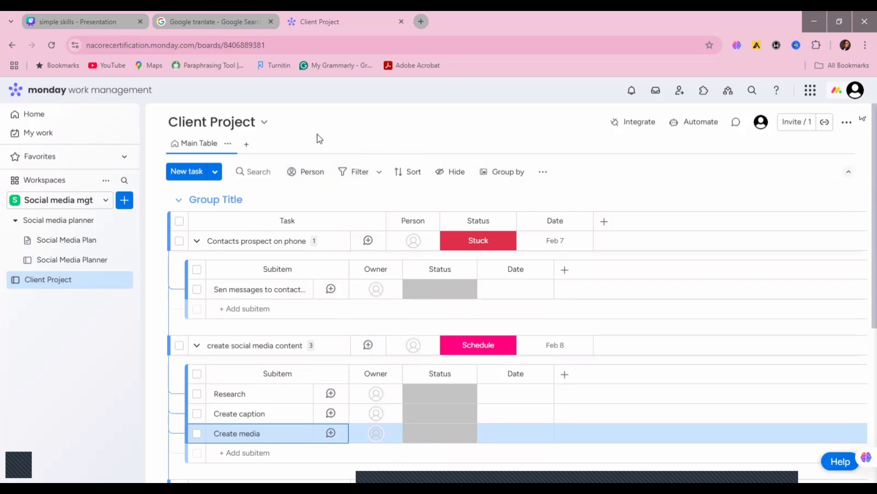
pyautogui.click(810, 91)
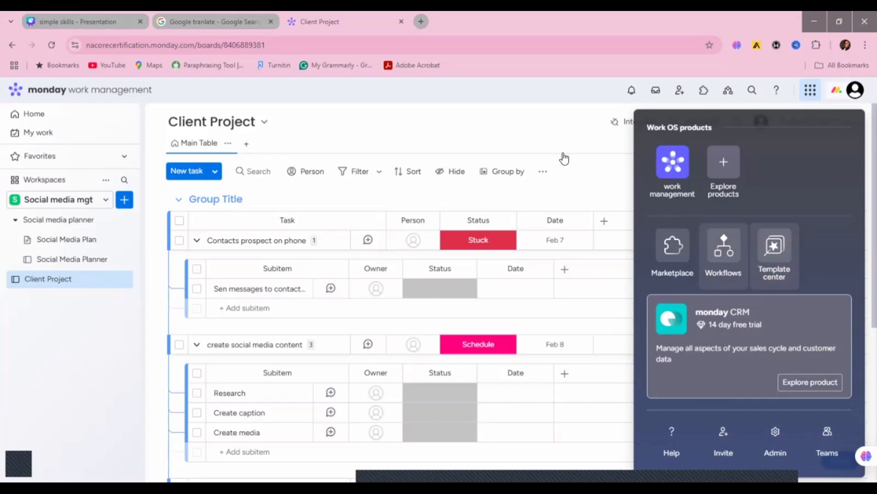
pyautogui.click(485, 81)
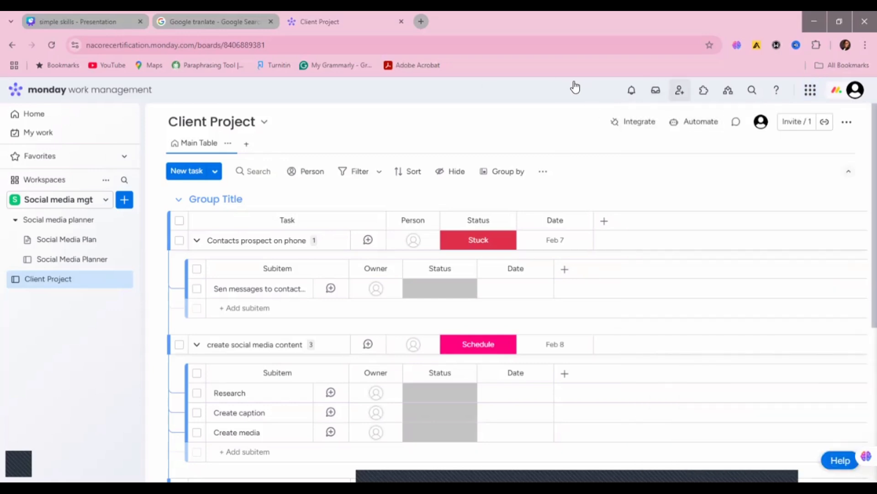